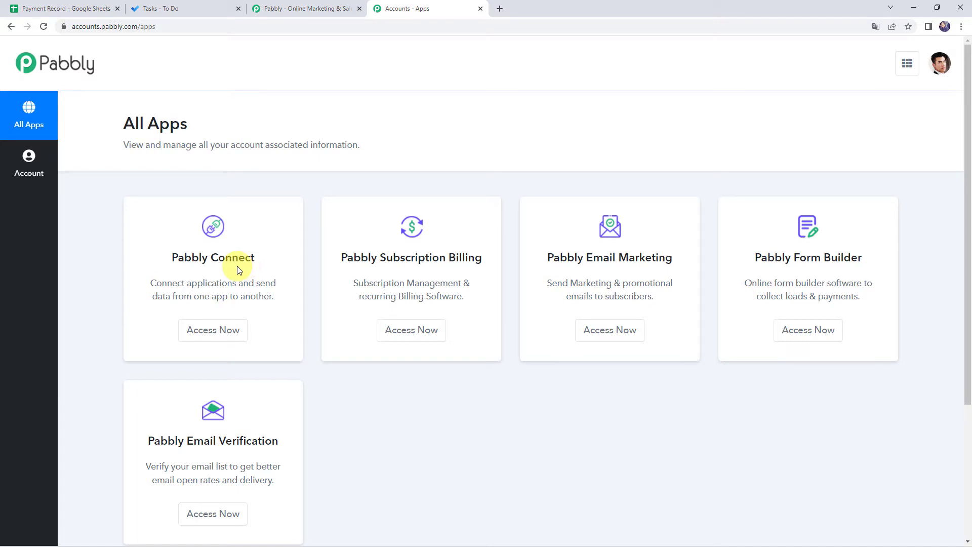
Step: Open Pabbly Connect and create a workflow named 'Google Sheets to Microsoft To Do Integration'
left_click(216, 335)
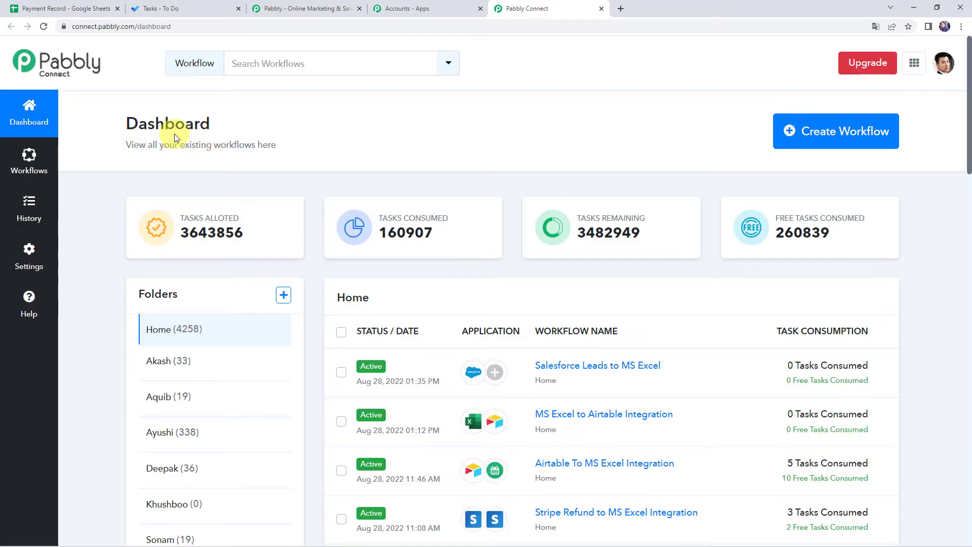
scroll(497, 373, "down", 6)
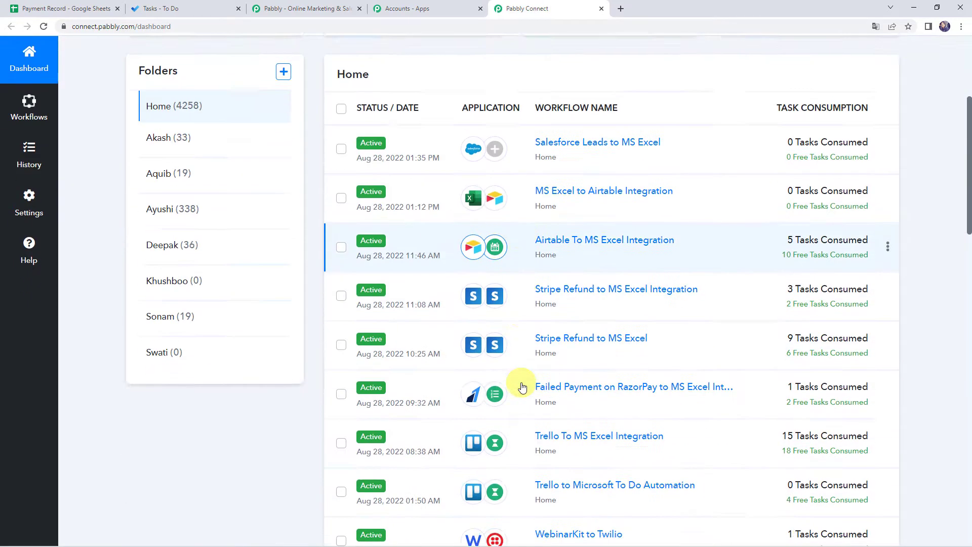
scroll(523, 388, "up", 6)
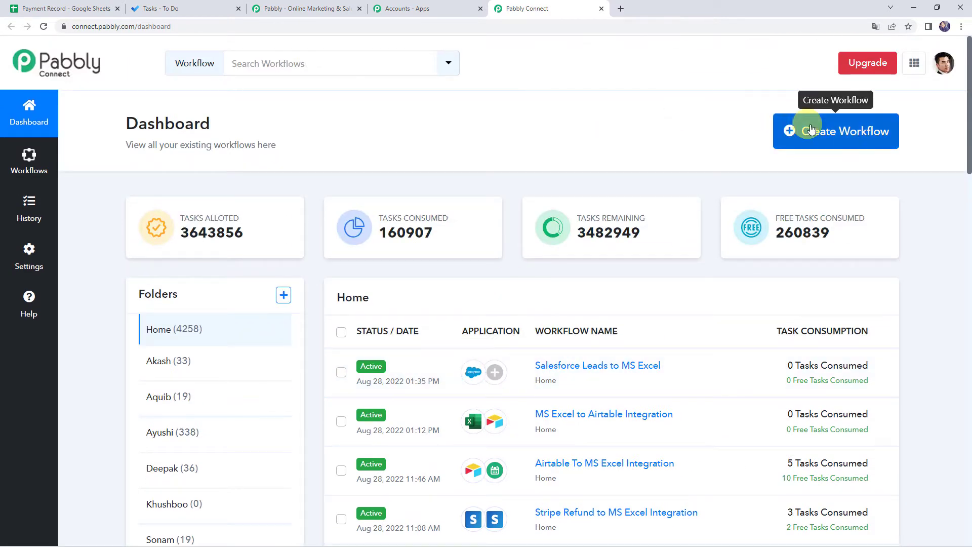
left_click(831, 137)
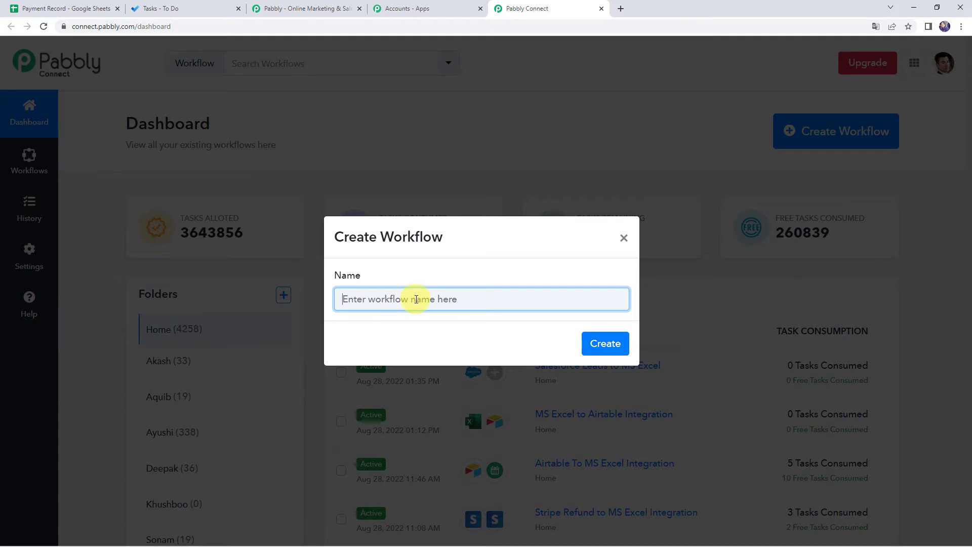
type("Google Sheets to Microsoft To Do Integration")
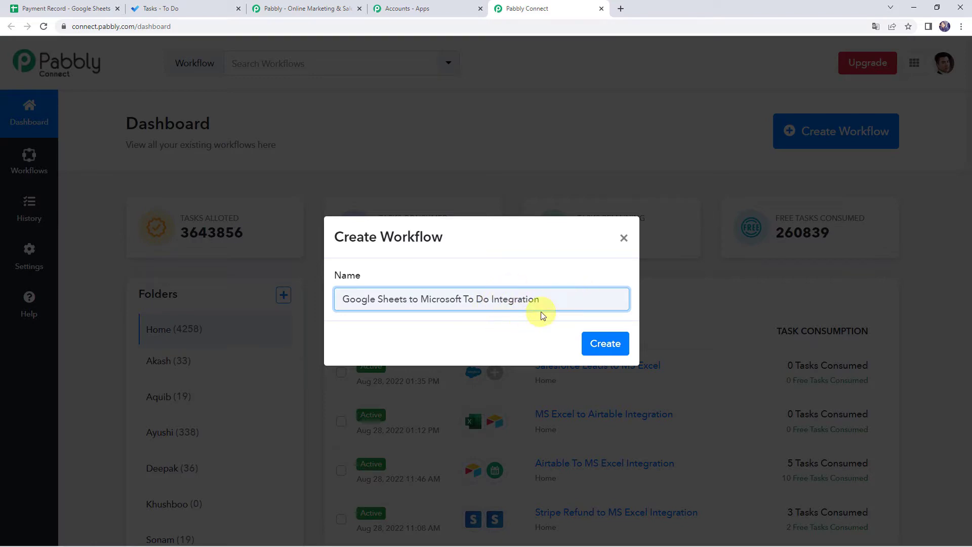
left_click(606, 344)
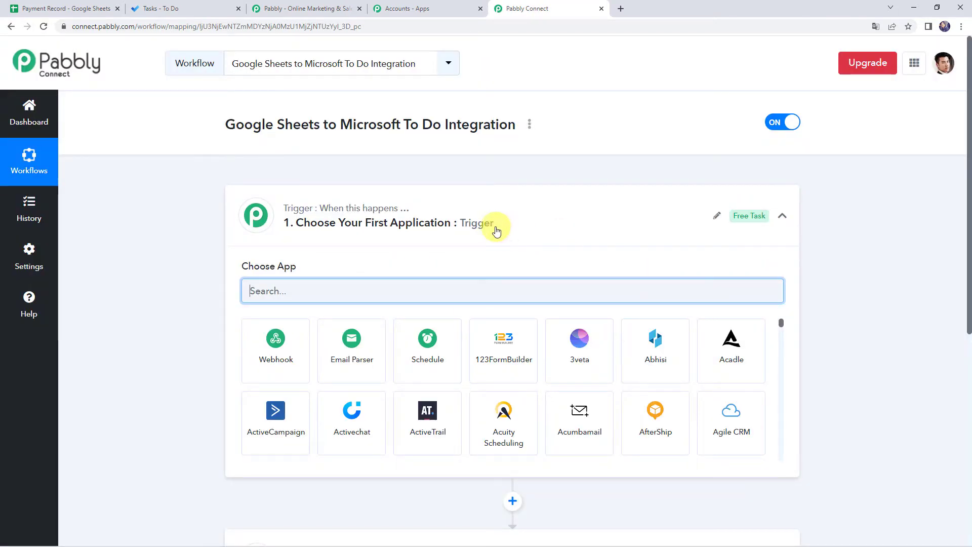
Step: Choose Google Sheets as the workflow's trigger app
left_click(490, 226)
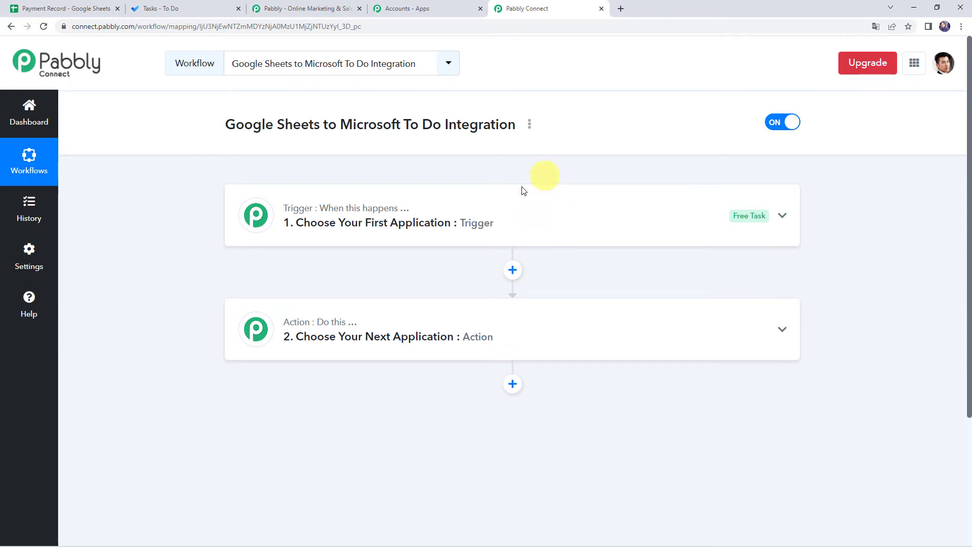
left_click(499, 213)
left_click(341, 288)
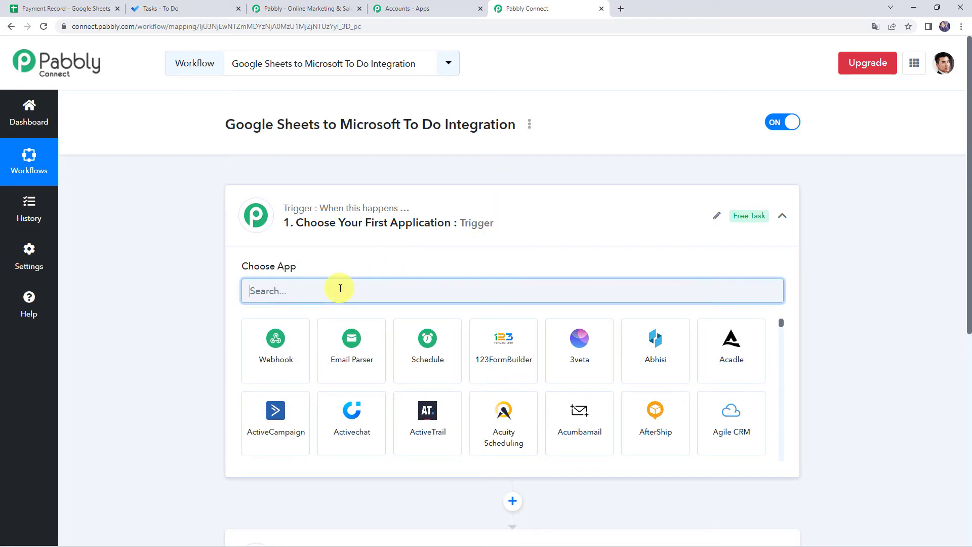
type("Google S")
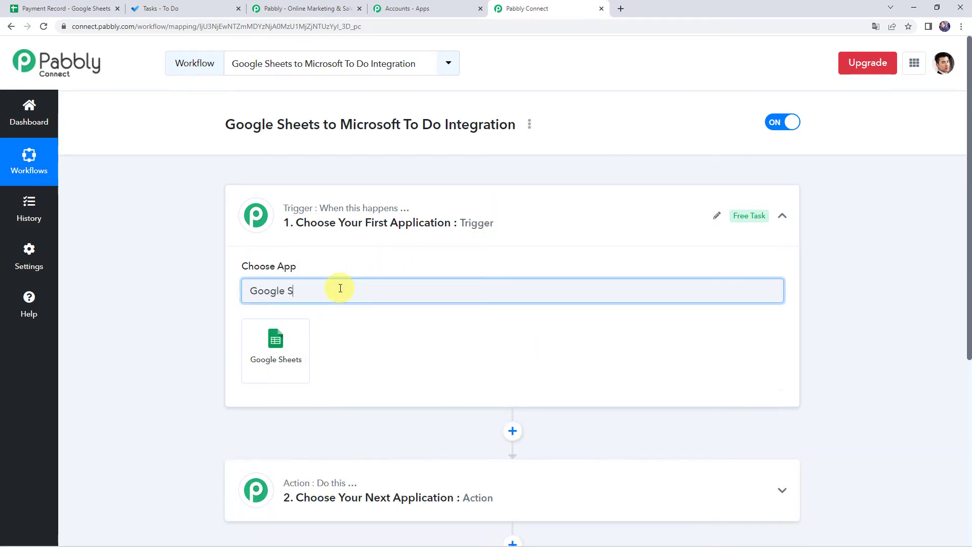
left_click(289, 326)
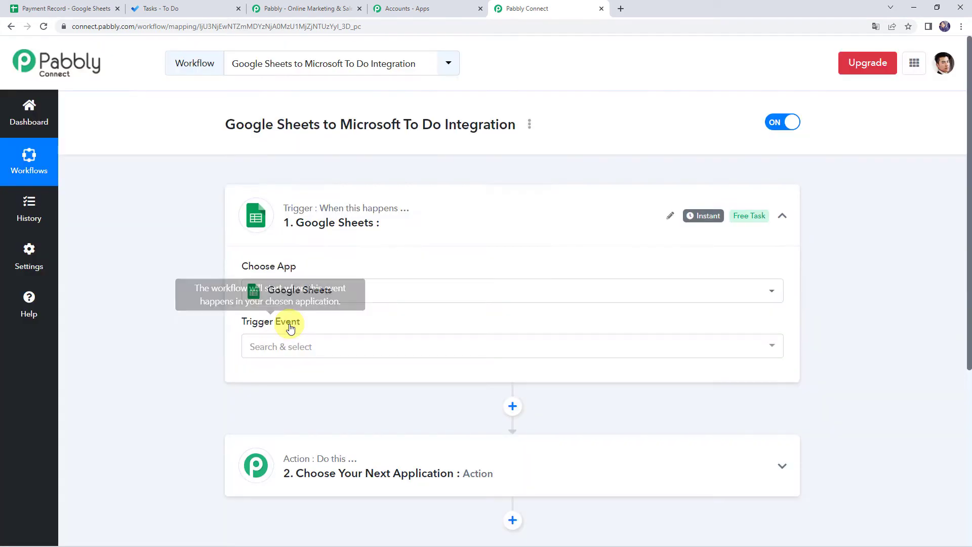
Step: Set the trigger event to New or Updated Spreadsheet Row and copy its webhook URL
left_click(276, 348)
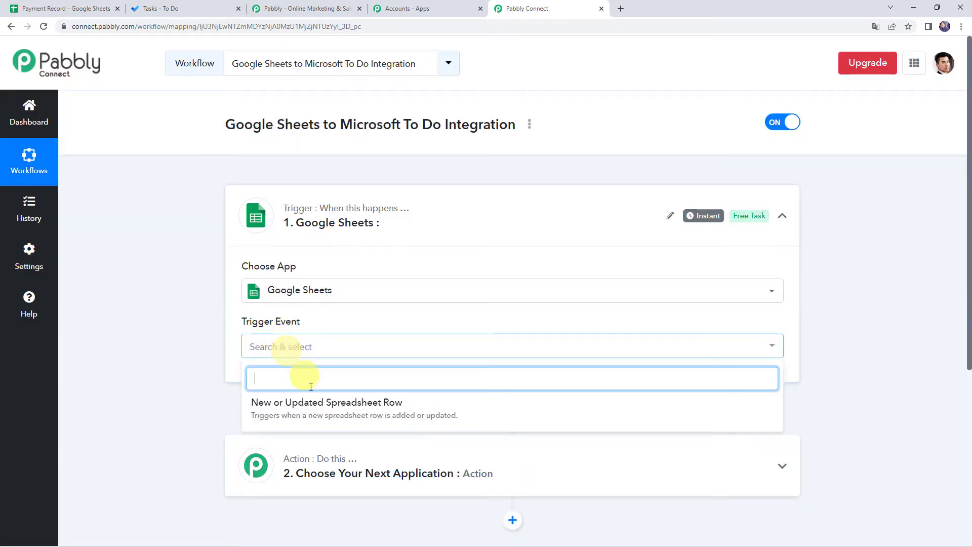
left_click(357, 409)
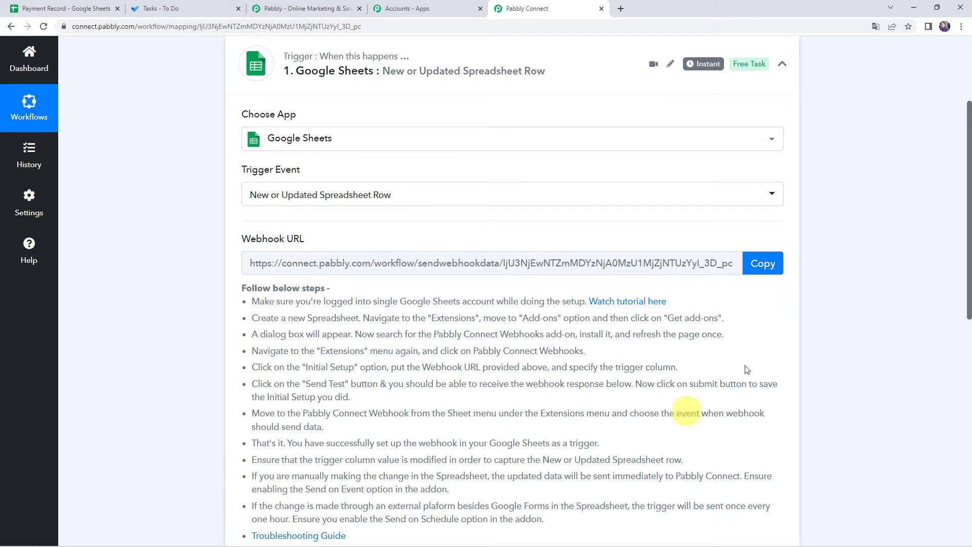
left_click(771, 268)
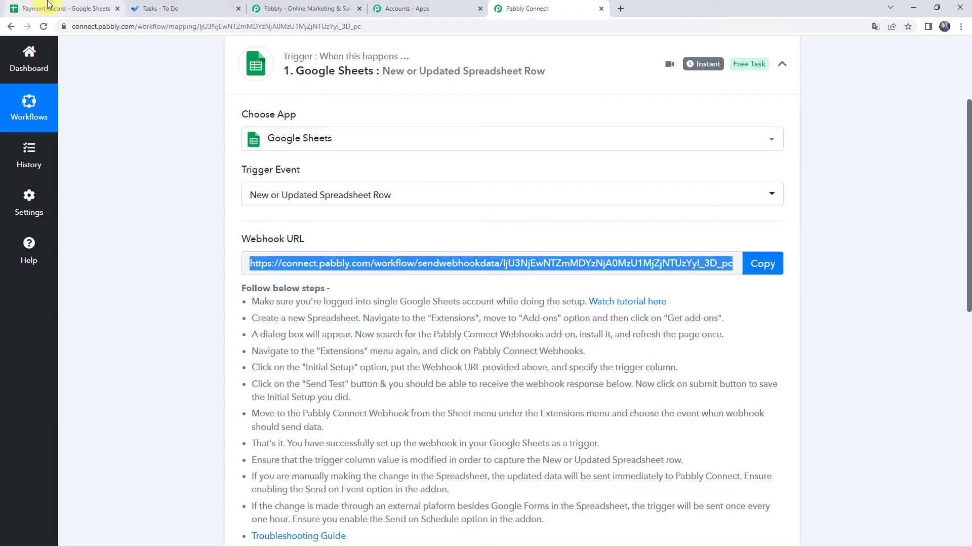
left_click(49, 4)
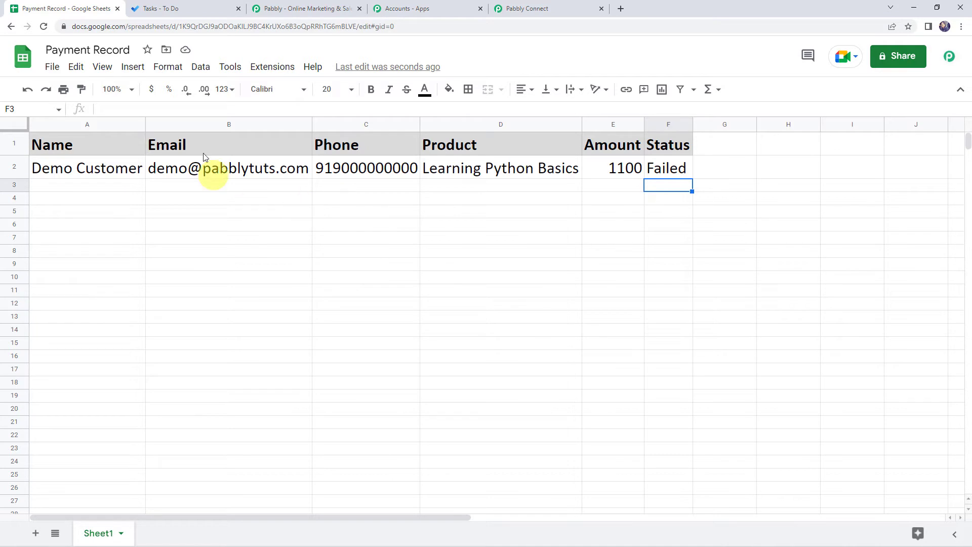
left_click(264, 73)
mouse_move(282, 93)
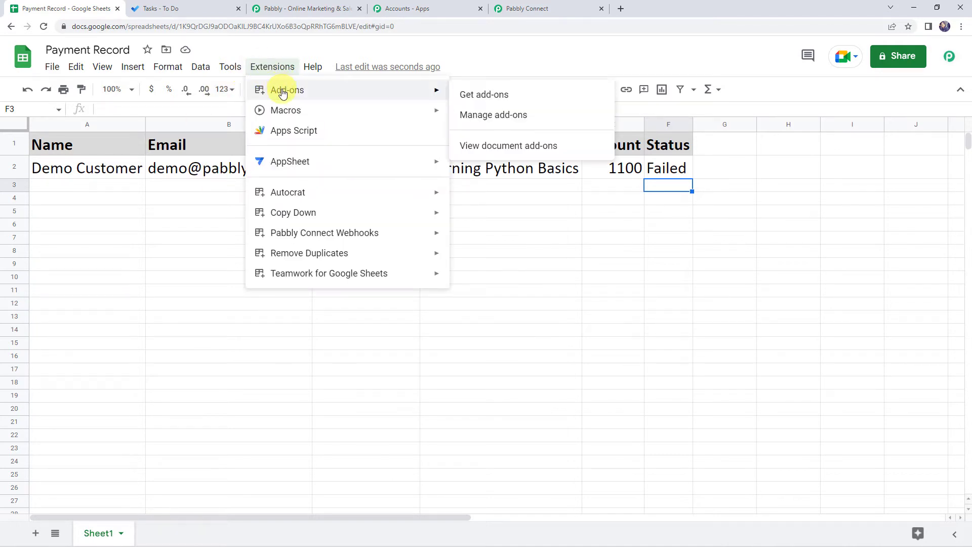
left_click(489, 98)
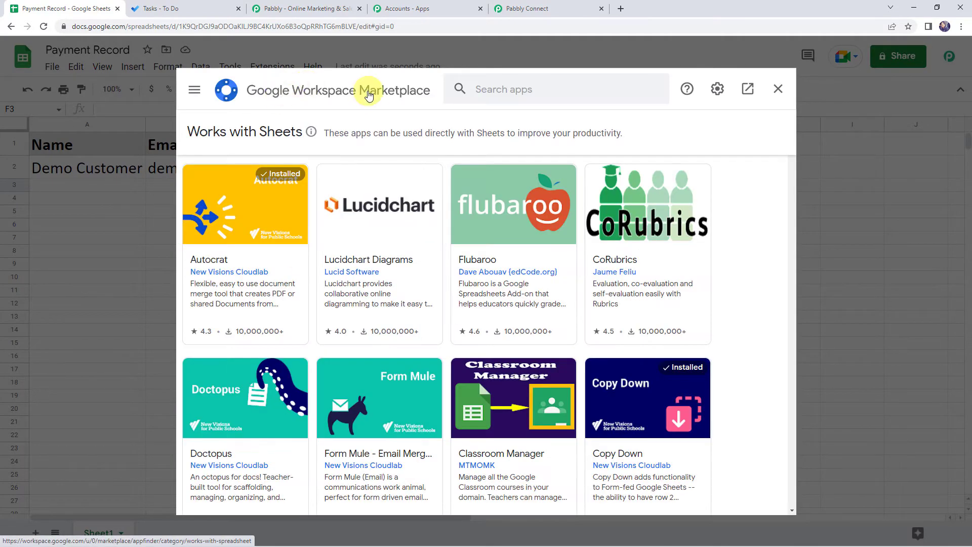
left_click(494, 86)
type("Pabbly")
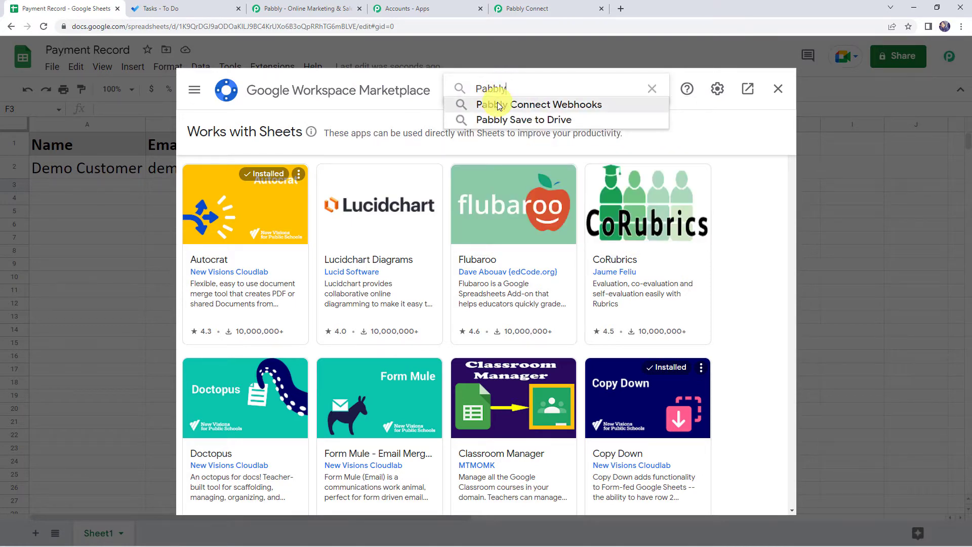
left_click(498, 104)
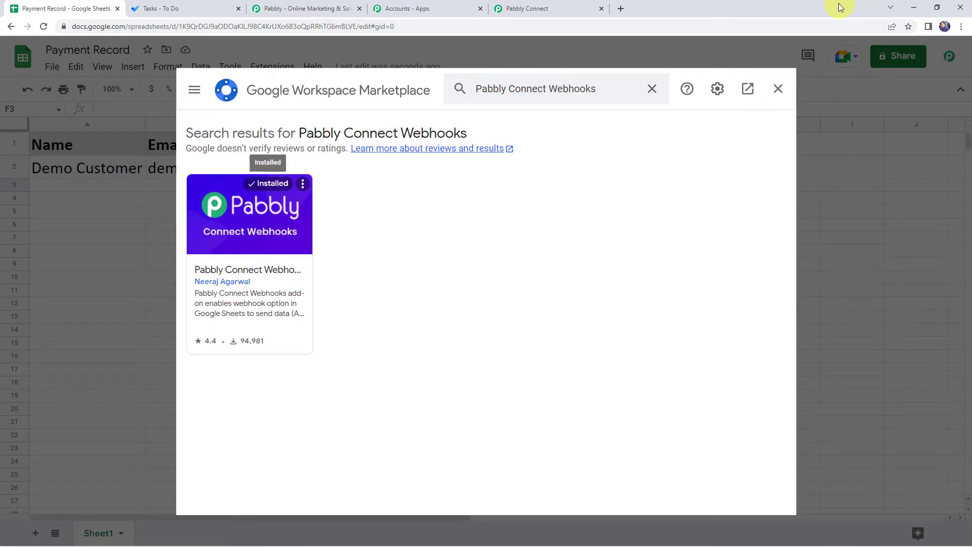
left_click(779, 90)
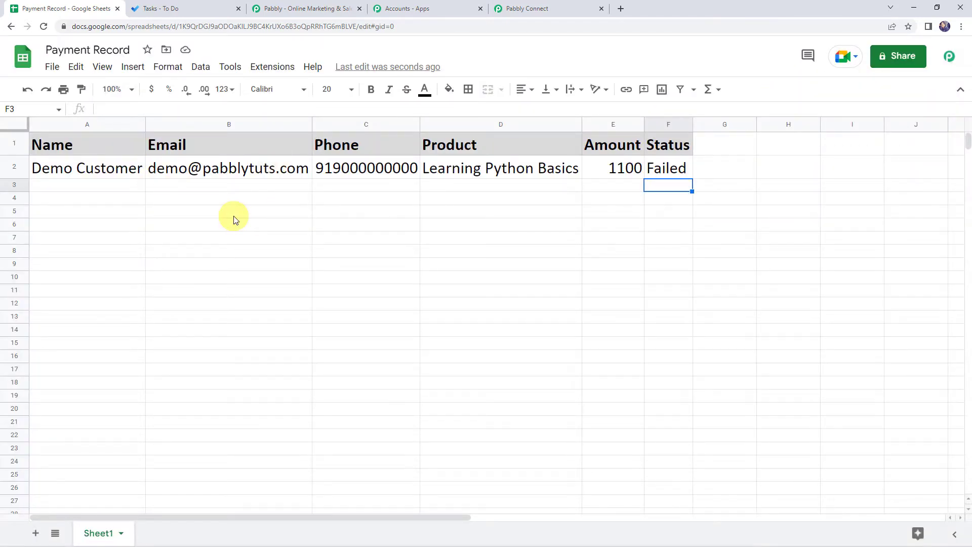
left_click(45, 27)
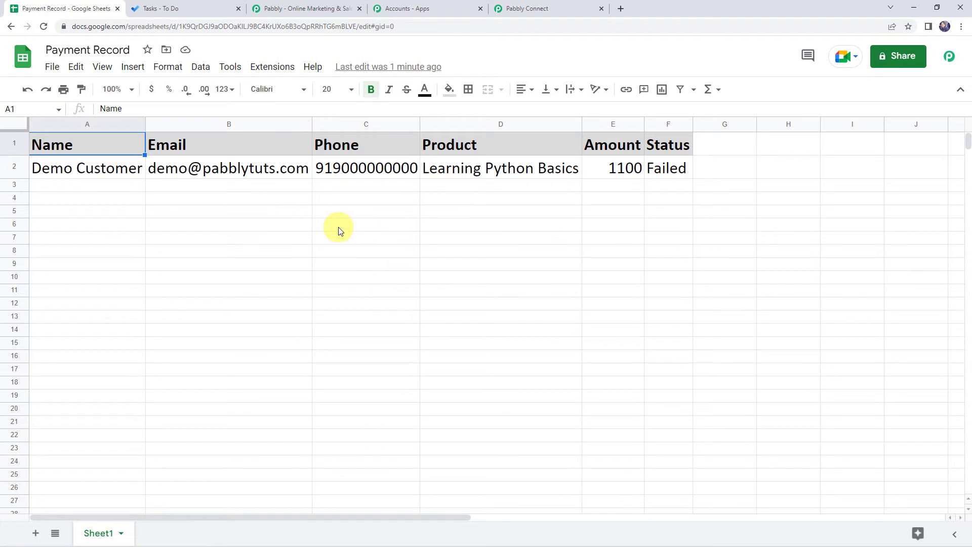
Step: Open the Pabbly webhook Initial Setup and paste the copied webhook URL
left_click(277, 71)
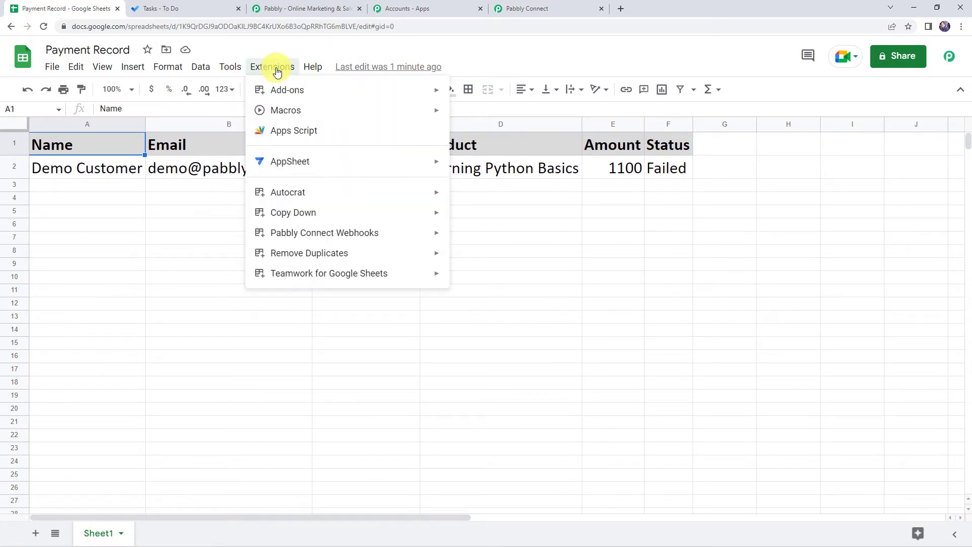
mouse_move(369, 240)
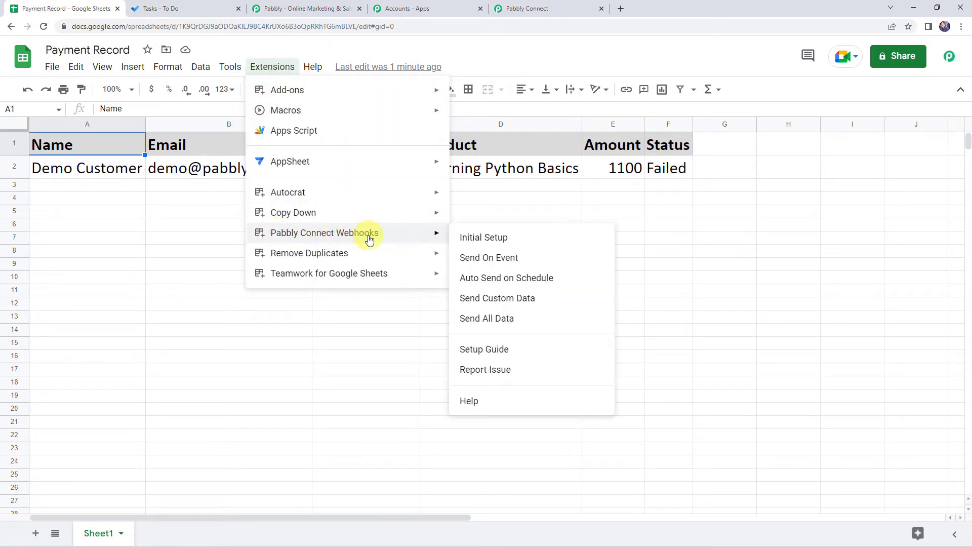
left_click(502, 239)
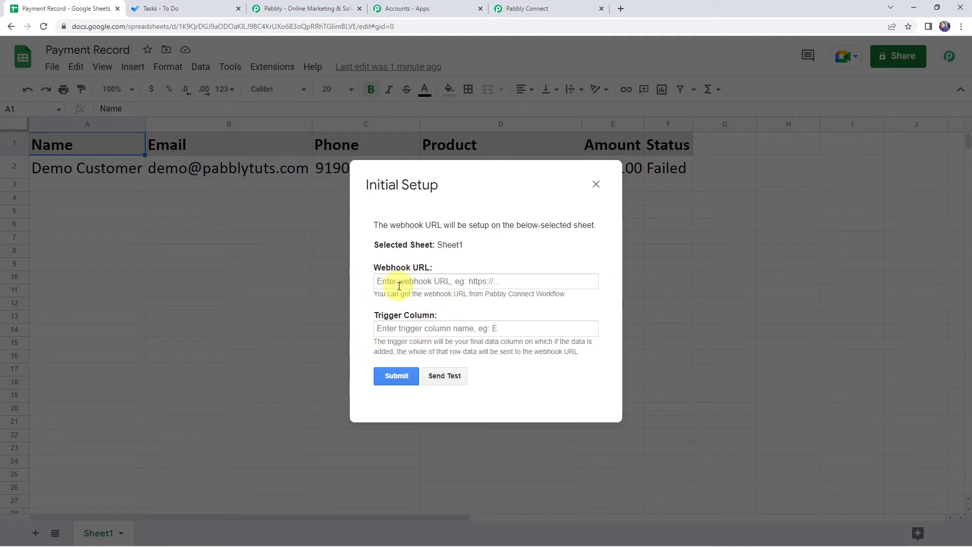
left_click(399, 287)
right_click(400, 287)
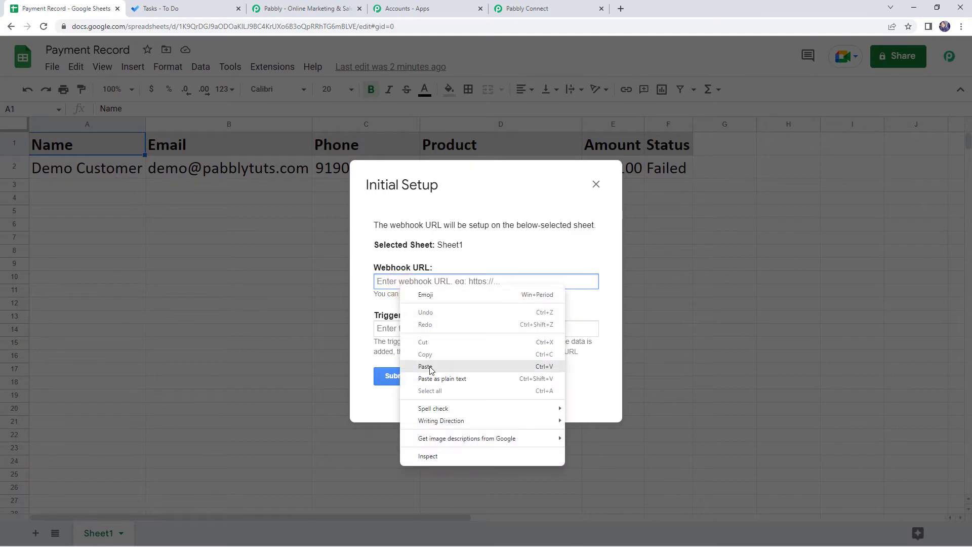
left_click(426, 367)
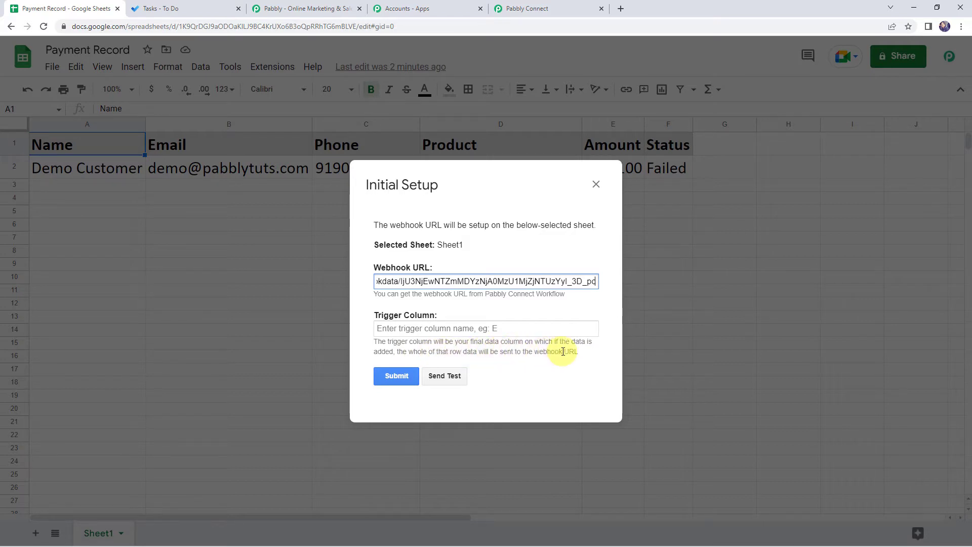
left_click_drag(418, 184, 393, 253)
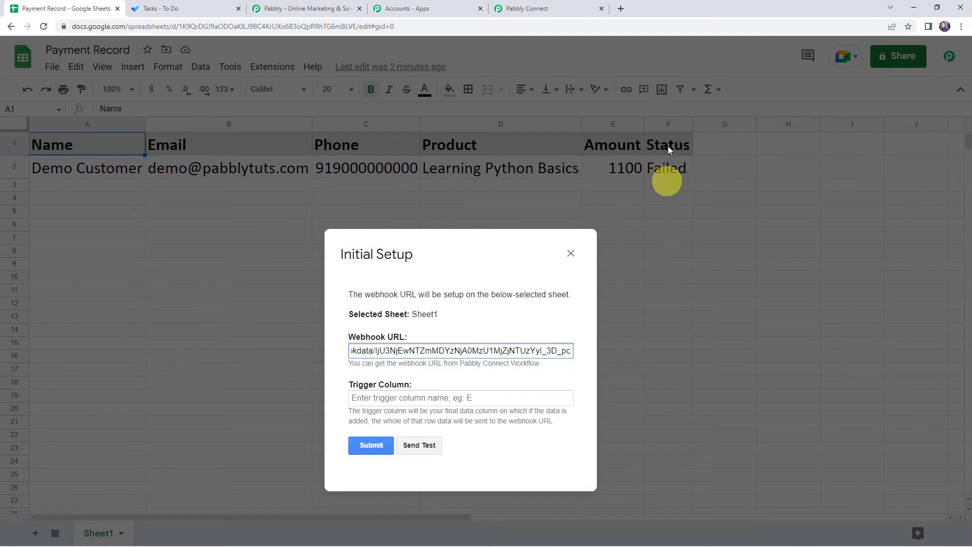
Step: Set the trigger column to F, send the test row, submit and close the setup
left_click(402, 397)
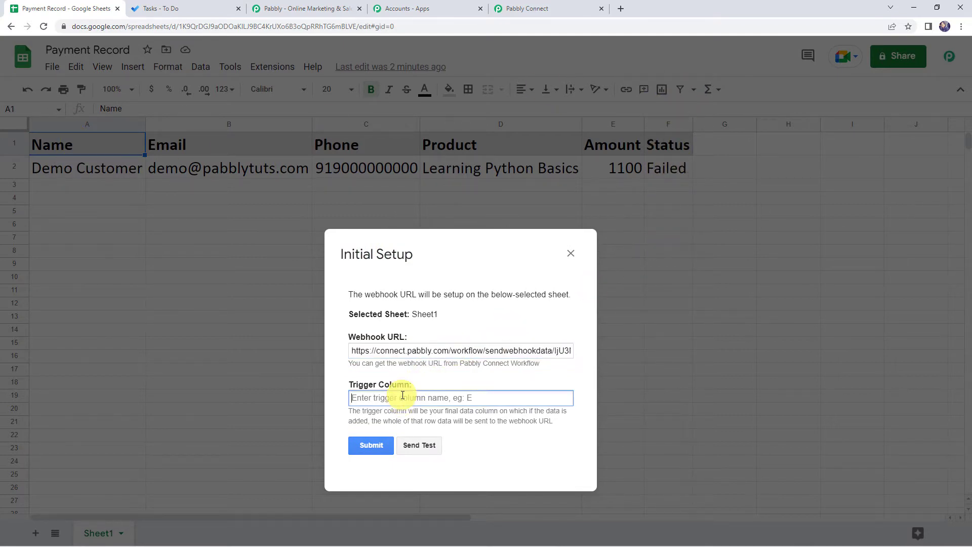
type("F")
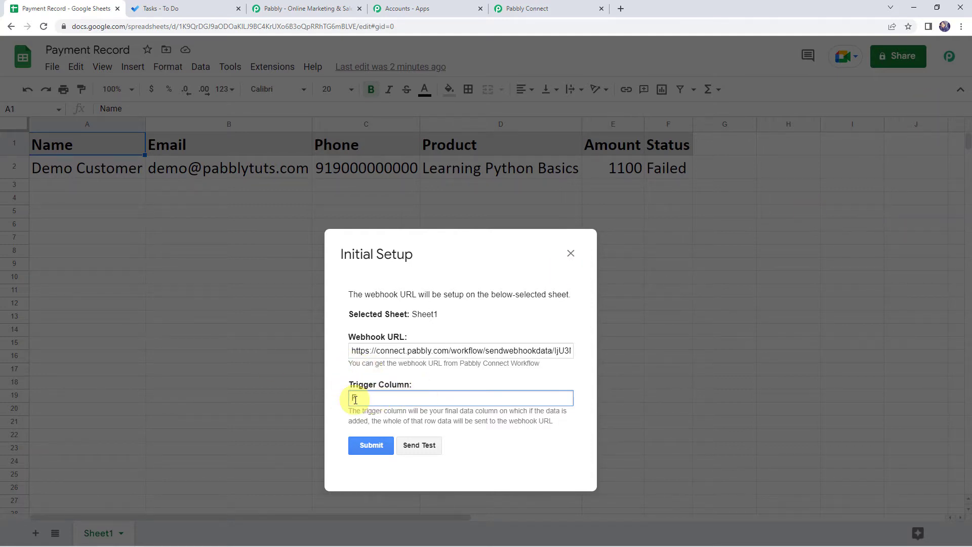
left_click(427, 445)
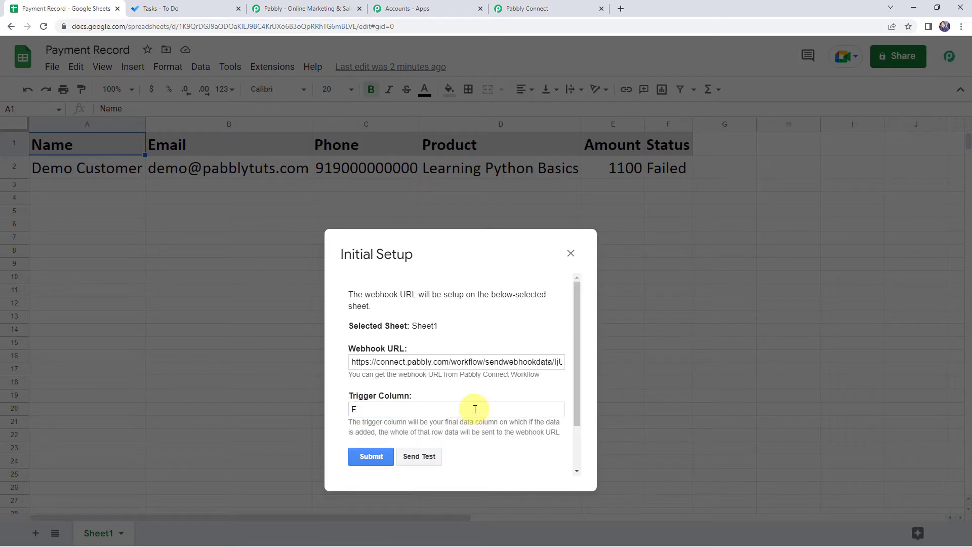
scroll(471, 430, "down", 1)
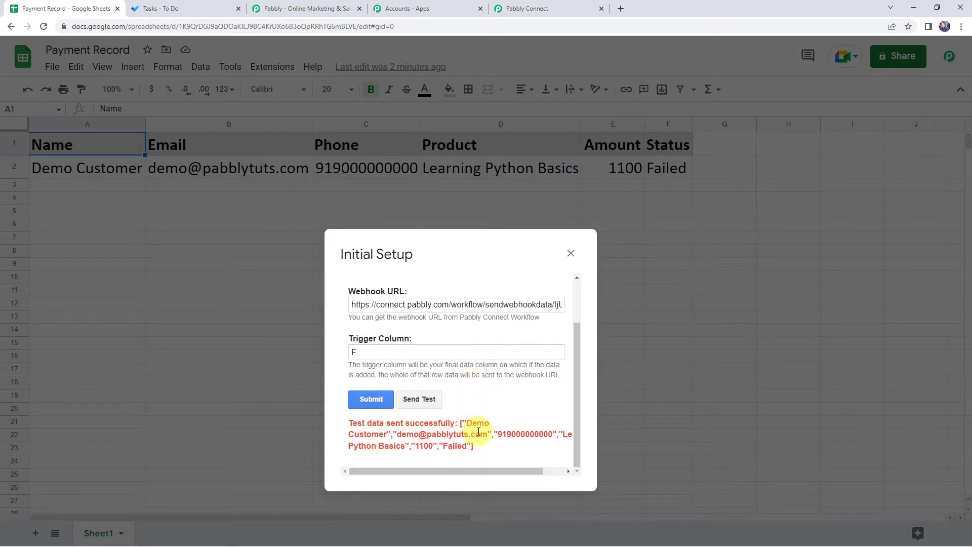
left_click(375, 400)
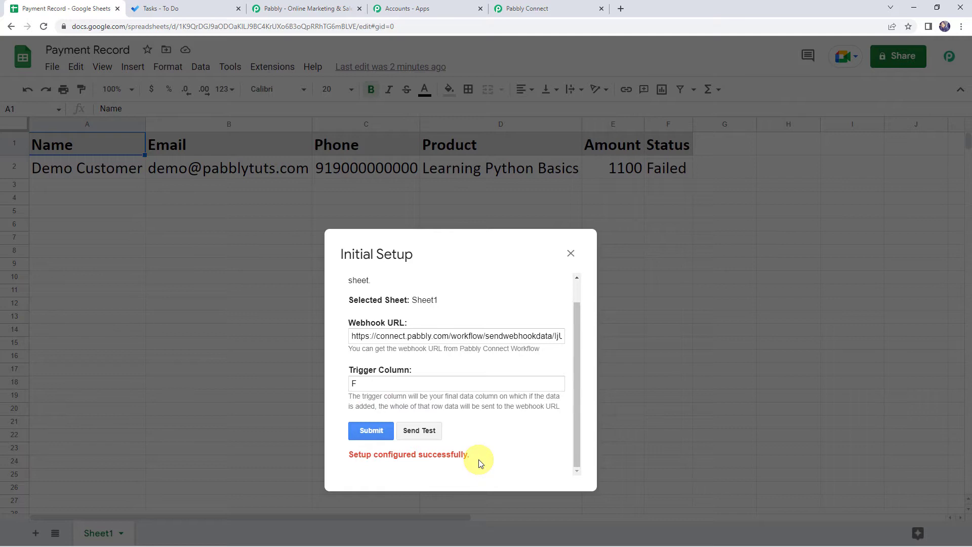
left_click(571, 255)
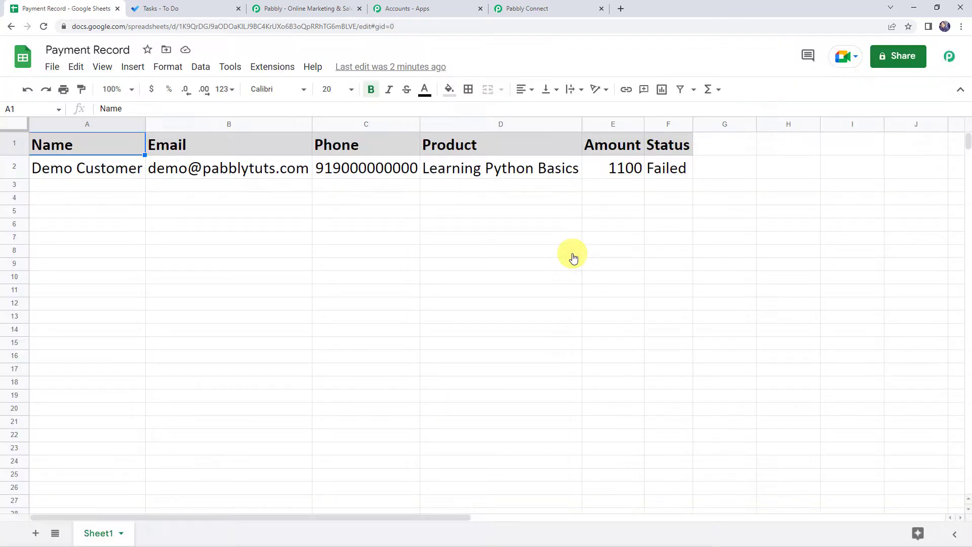
Step: Enable Send On Event under Extensions > Pabbly Connect Webhooks and confirm its checkmark
left_click(265, 71)
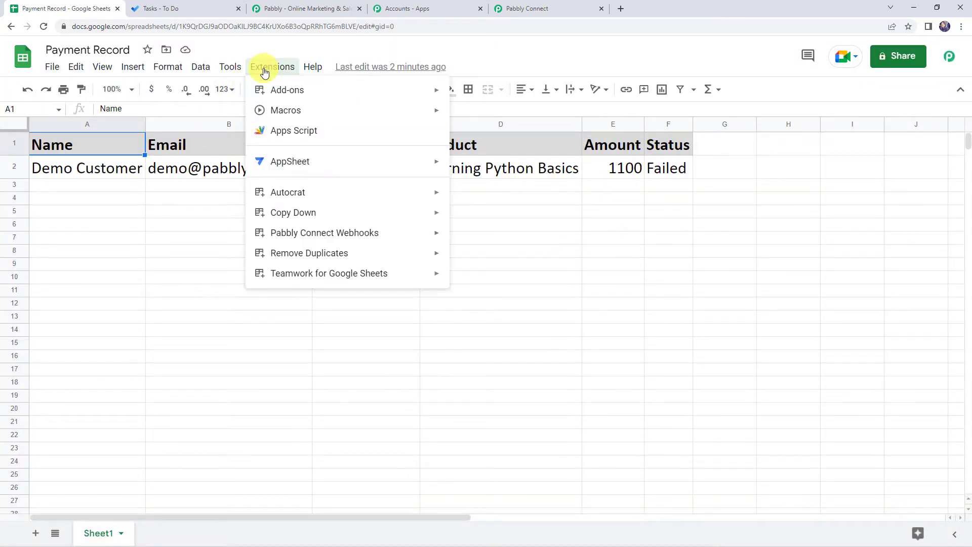
mouse_move(319, 234)
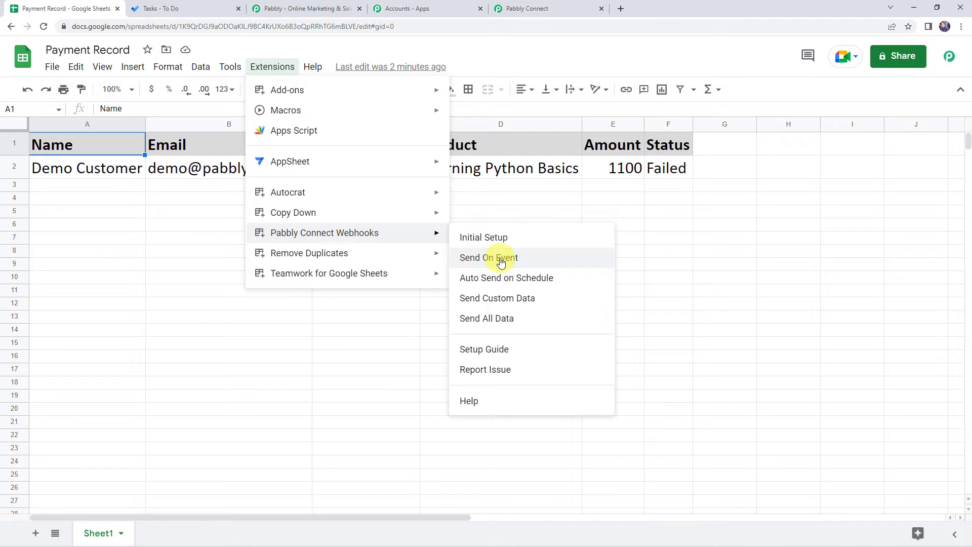
left_click(501, 262)
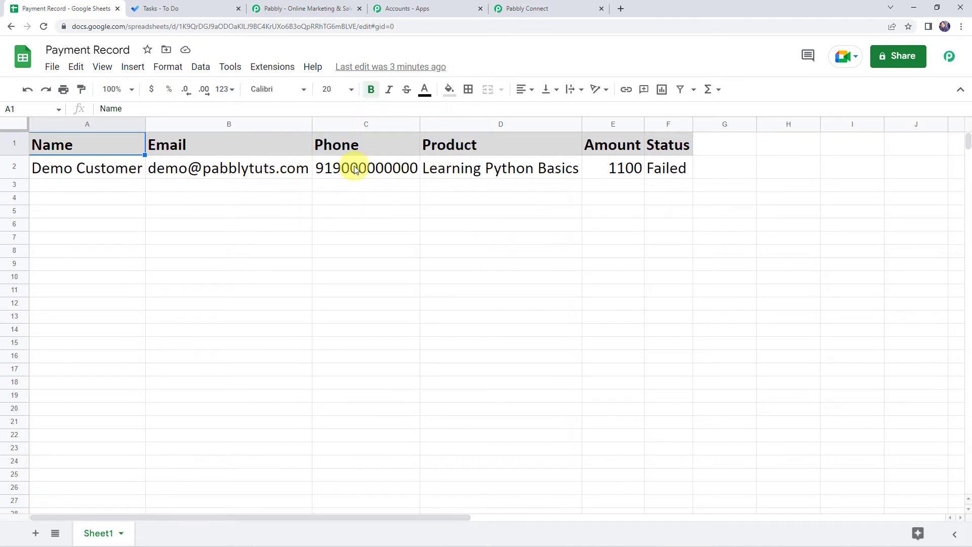
left_click(274, 68)
mouse_move(298, 233)
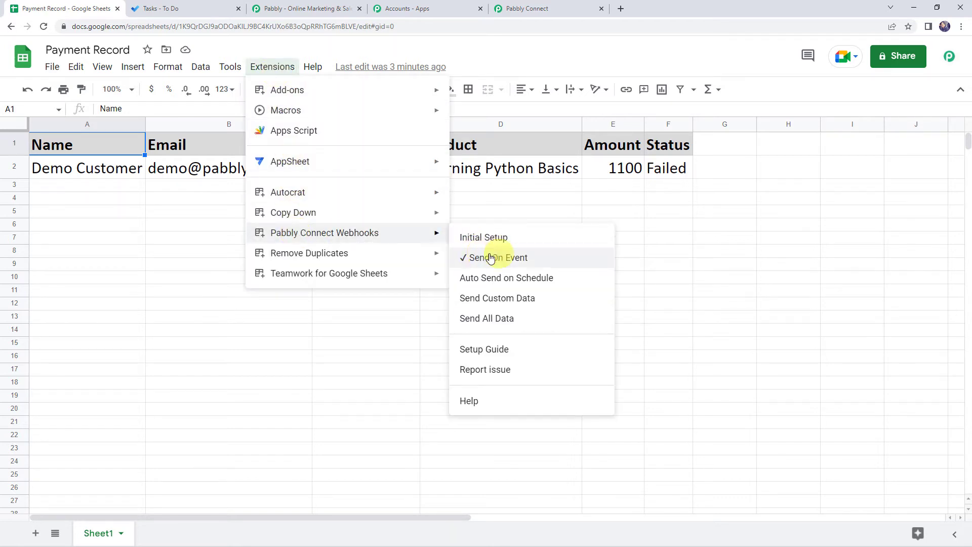
left_click(684, 256)
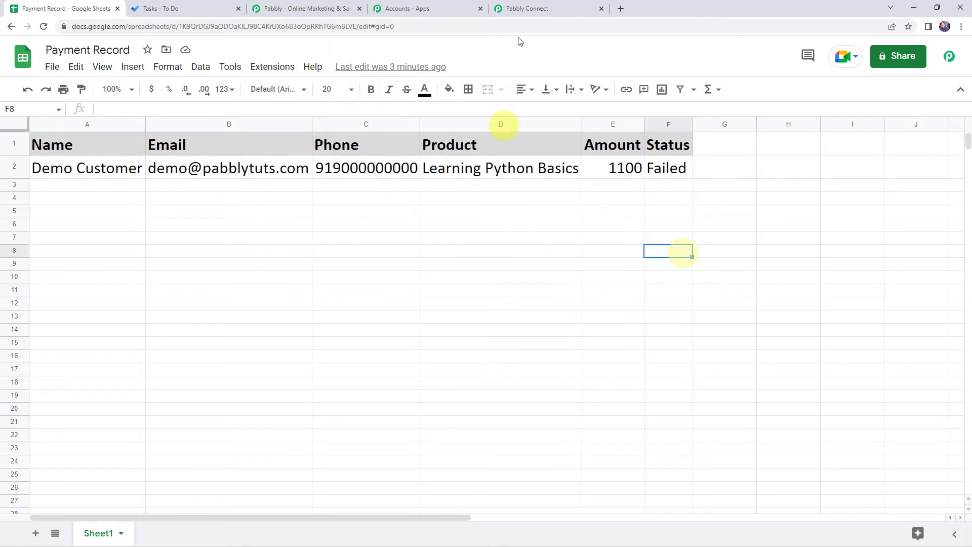
left_click(546, 7)
Step: Review the captured row fields, including Amount 1100, Status Failed and SheetName Sheet1
scroll(160, 282, "down", 10)
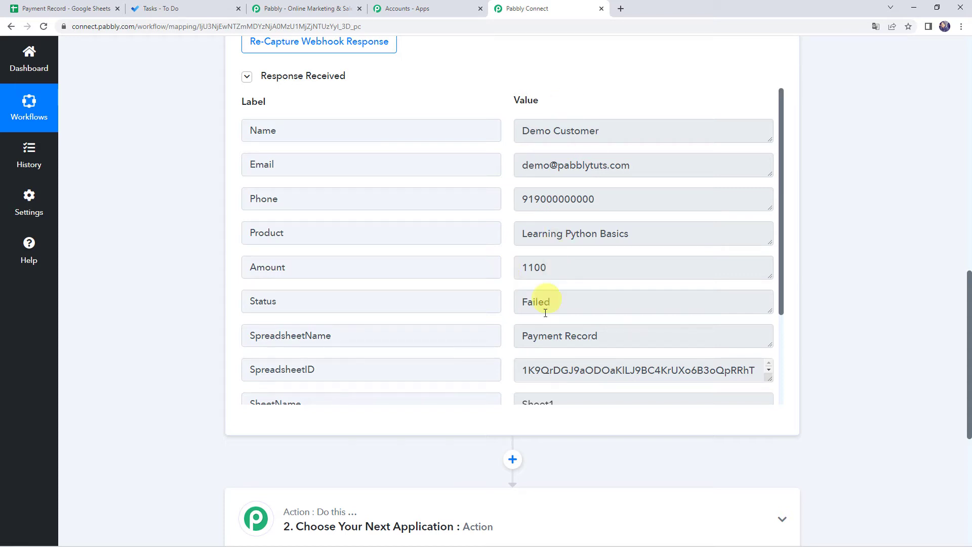
left_click_drag(605, 131, 486, 130)
left_click(299, 165)
left_click(559, 165)
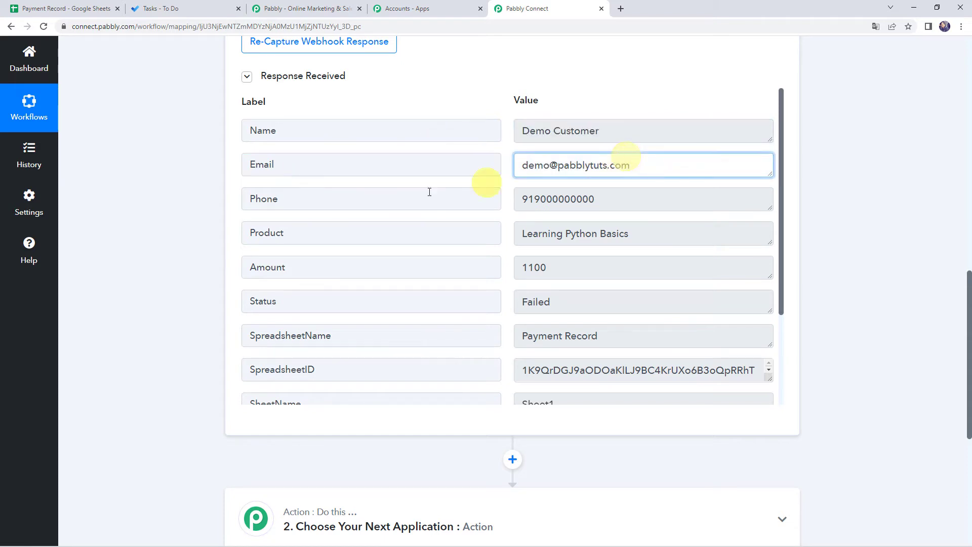
left_click(568, 198)
left_click(532, 234)
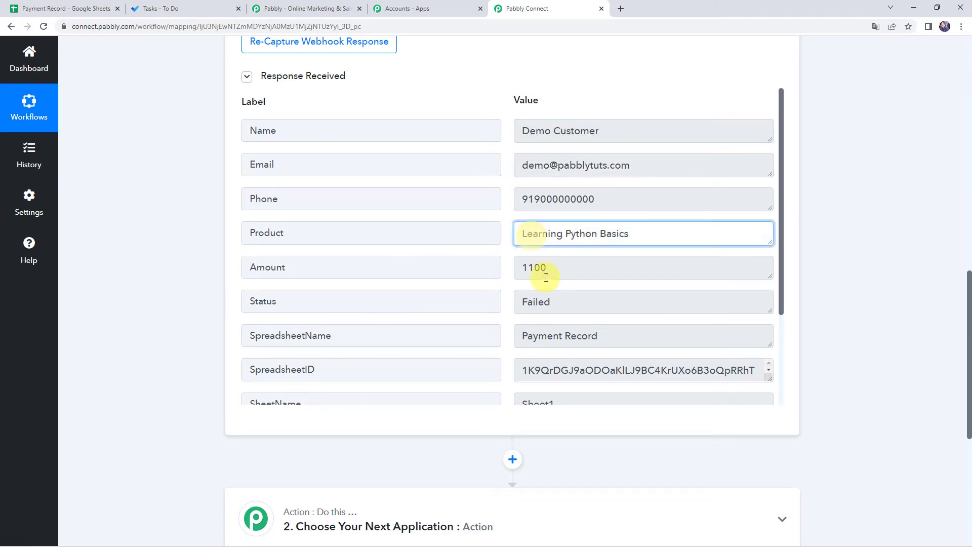
left_click(546, 269)
left_click(548, 303)
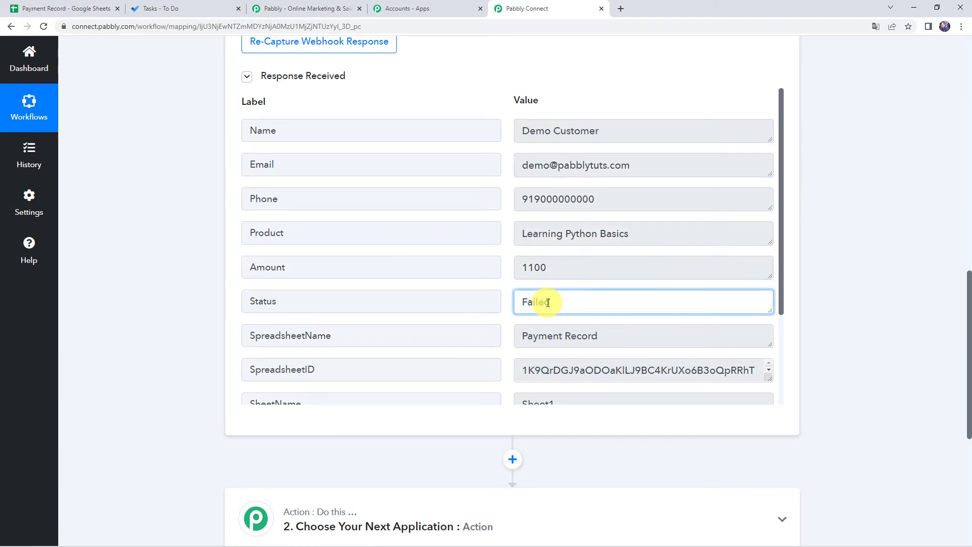
scroll(548, 303, "down", 2)
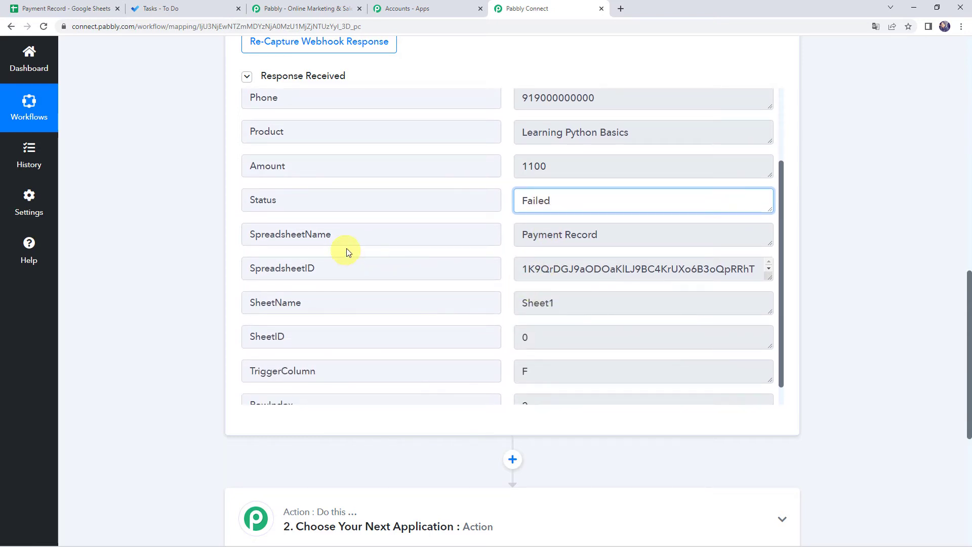
left_click(610, 235)
left_click(588, 295)
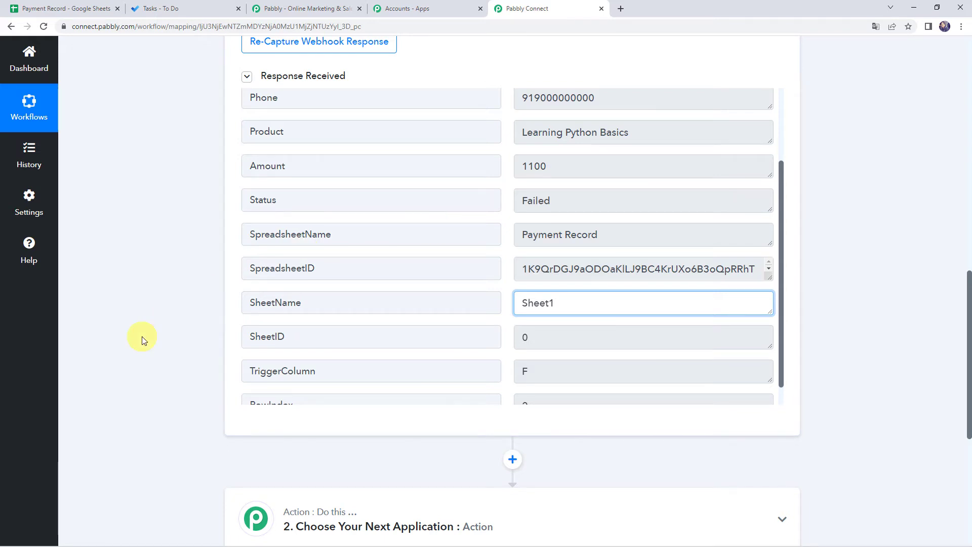
scroll(142, 338, "down", 5)
scroll(142, 339, "down", 1)
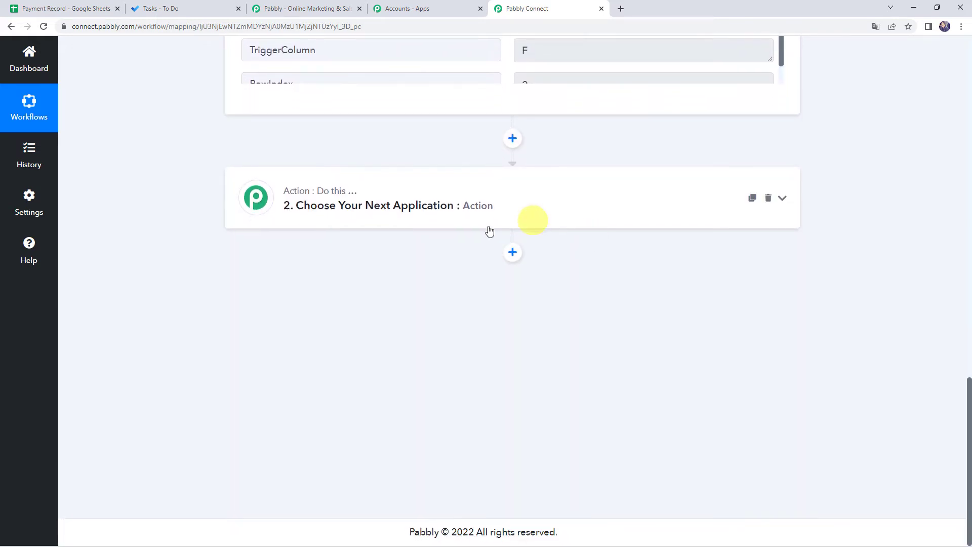
Step: Set the second step to Microsoft To-Do with the Create Task action event
left_click(466, 220)
left_click(368, 271)
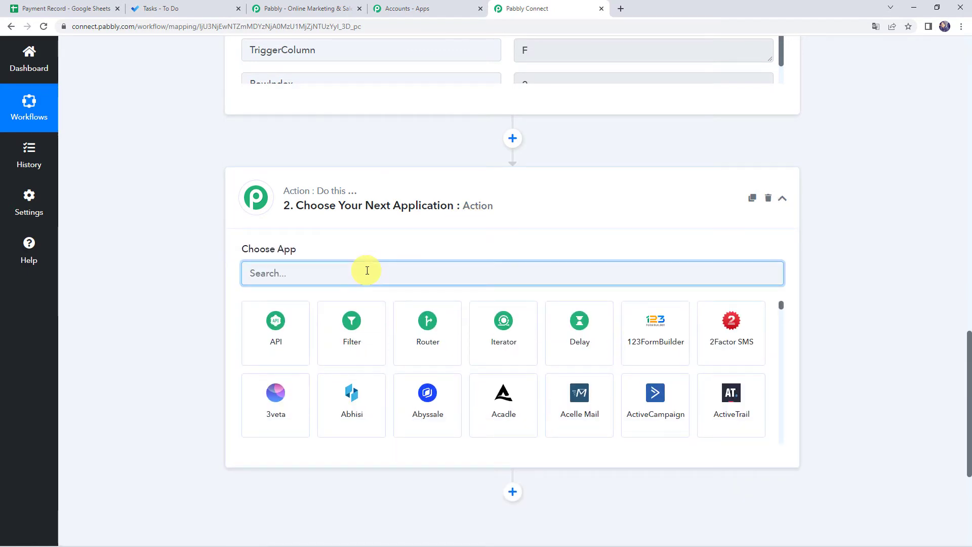
type("Micr")
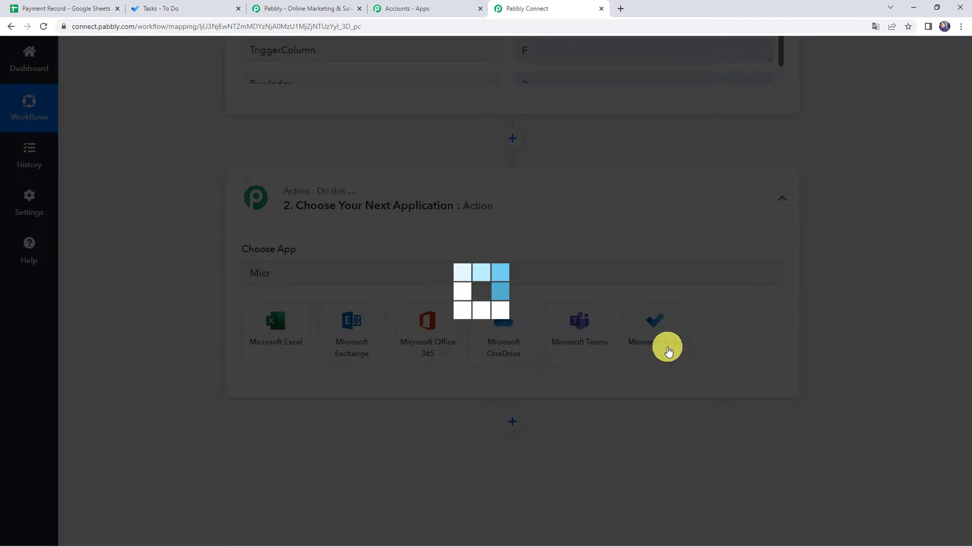
left_click(668, 349)
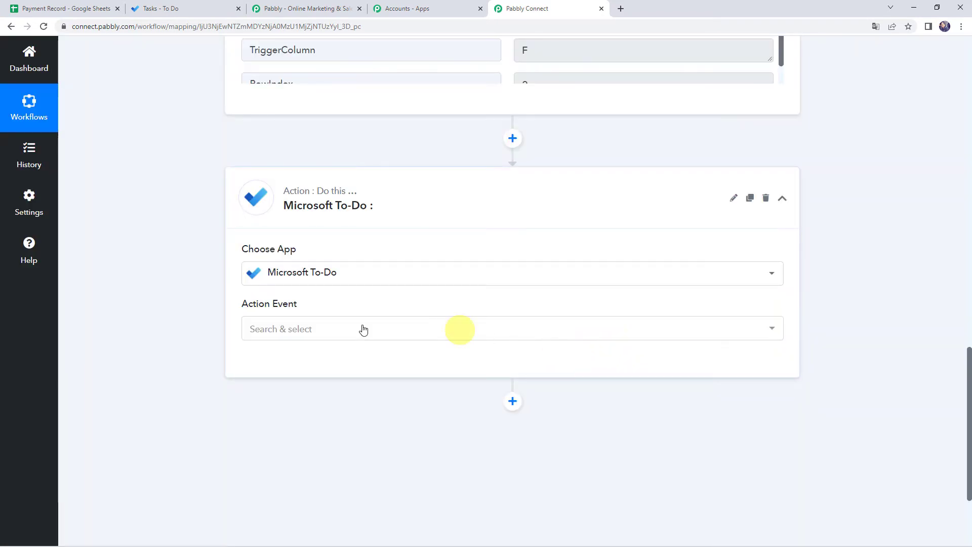
left_click(289, 336)
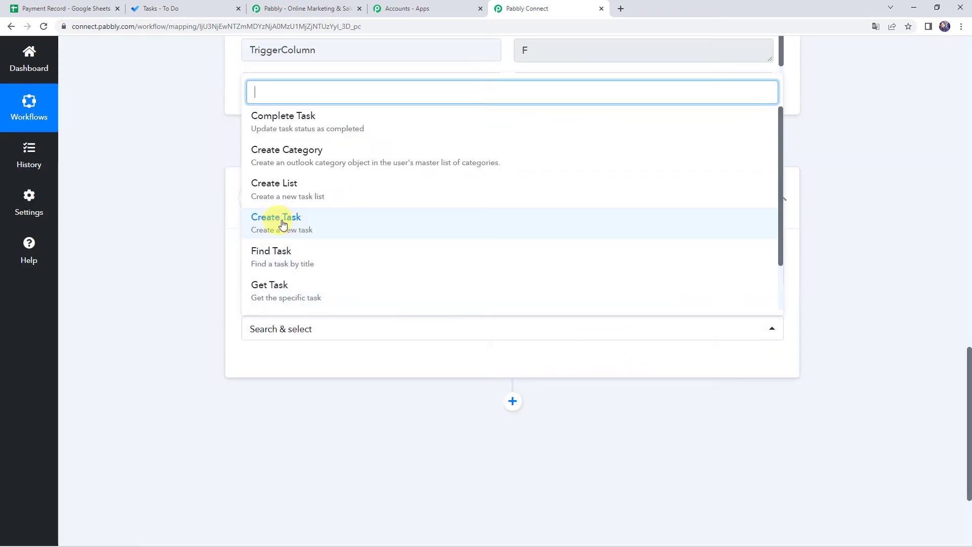
left_click(282, 223)
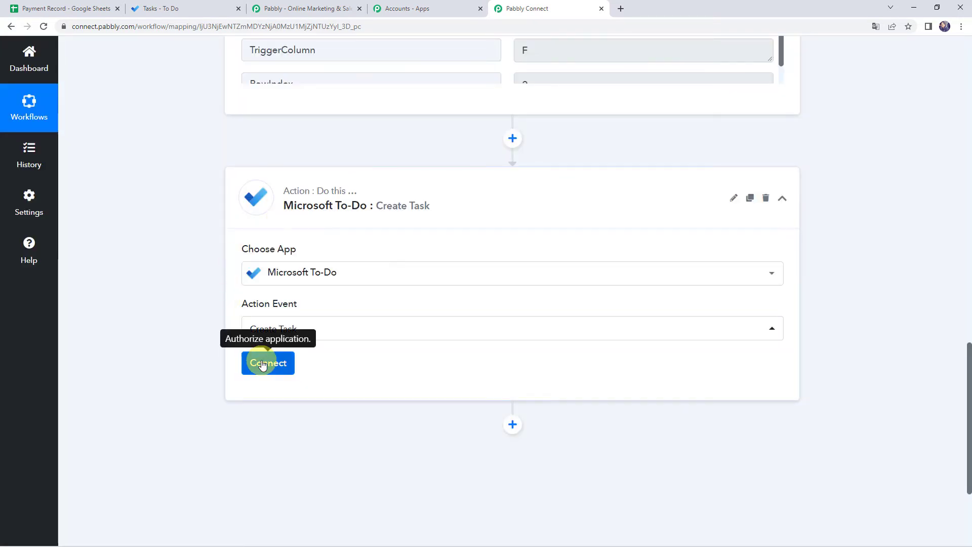
left_click(262, 364)
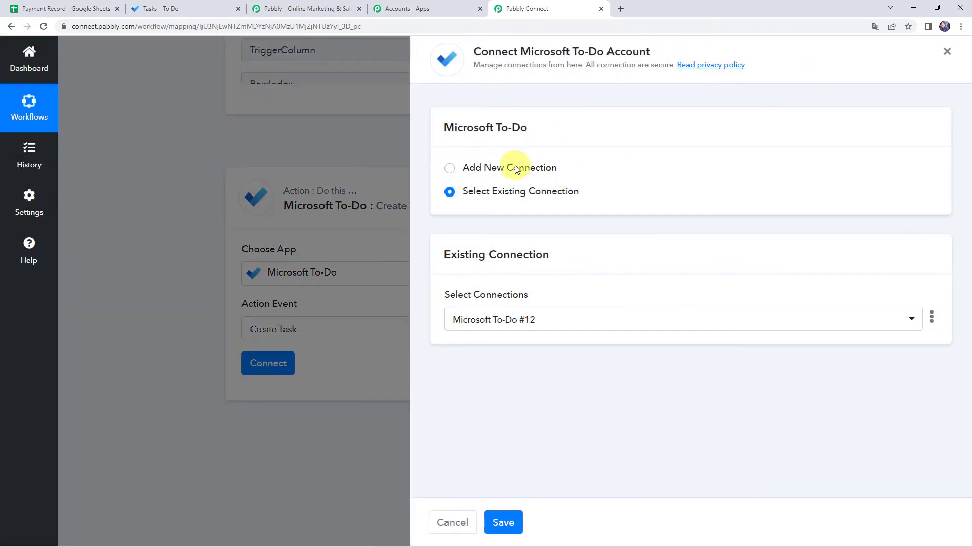
Step: Add a new Microsoft To-Do connection and grant Pabbly Connect access on the consent page
left_click(516, 169)
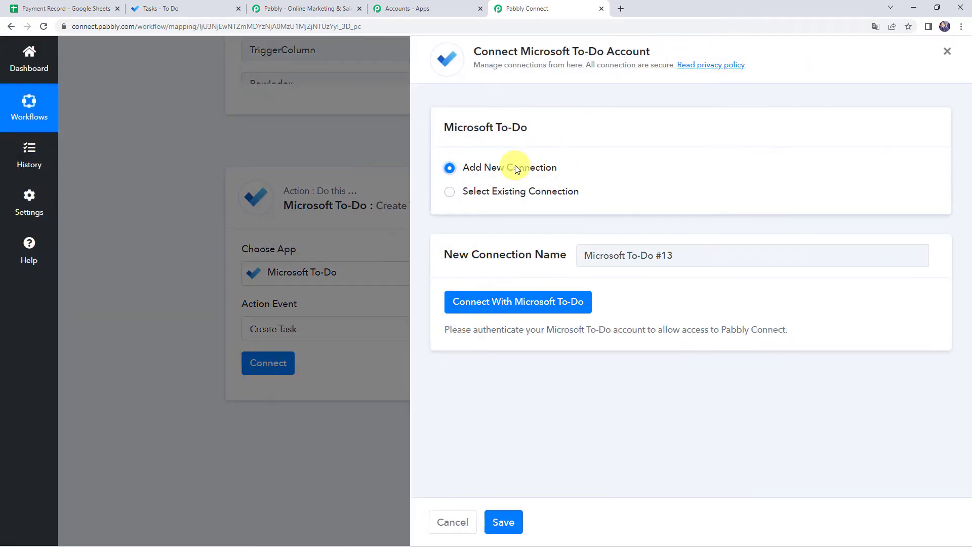
left_click(557, 308)
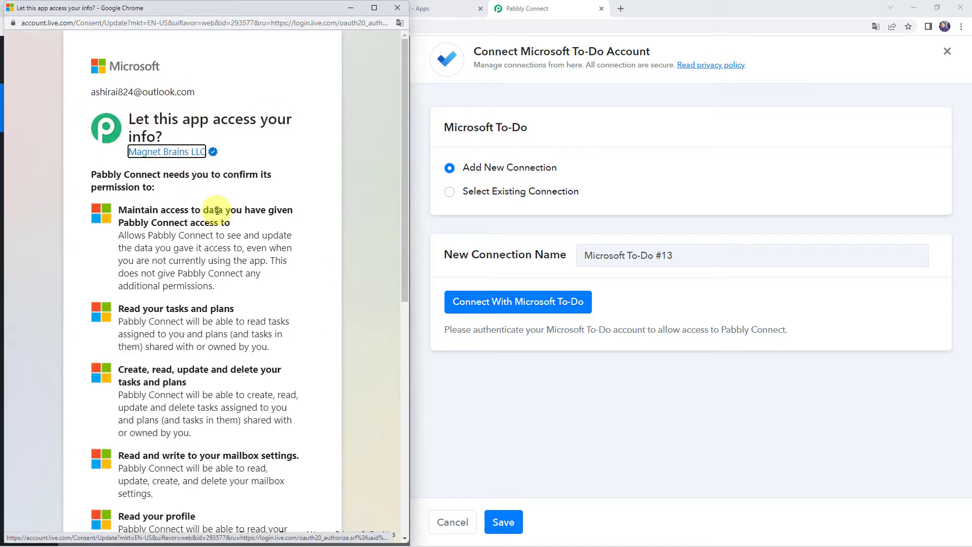
scroll(217, 210, "down", 4)
scroll(217, 210, "down", 5)
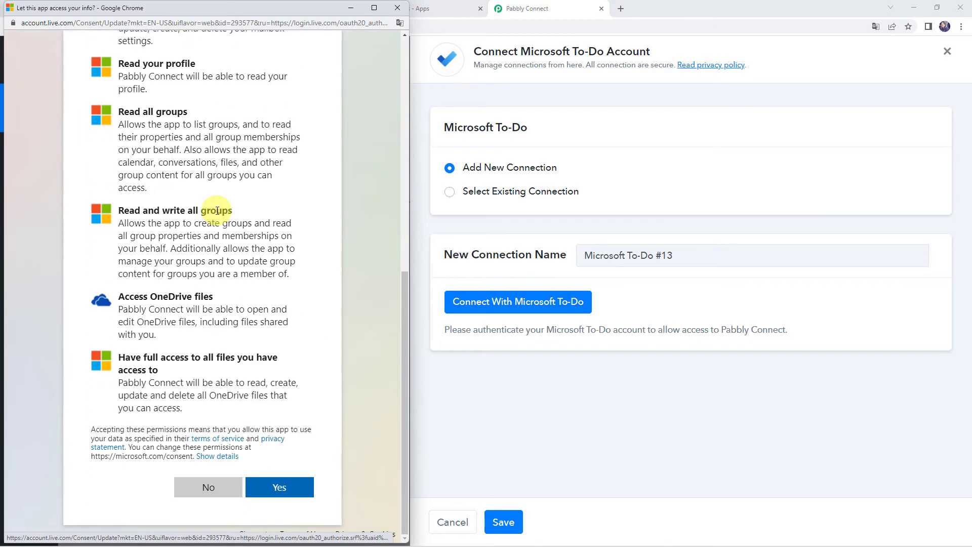
left_click(280, 487)
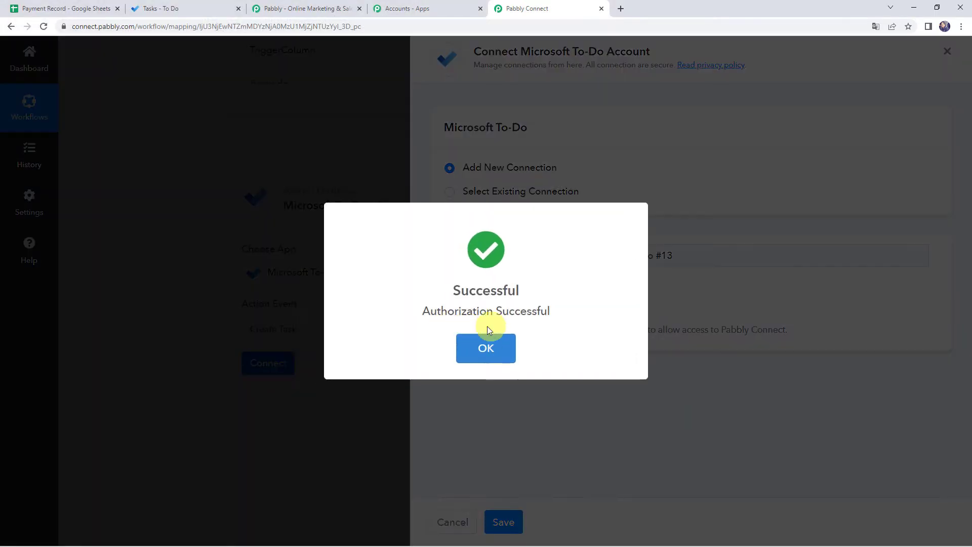
left_click(509, 338)
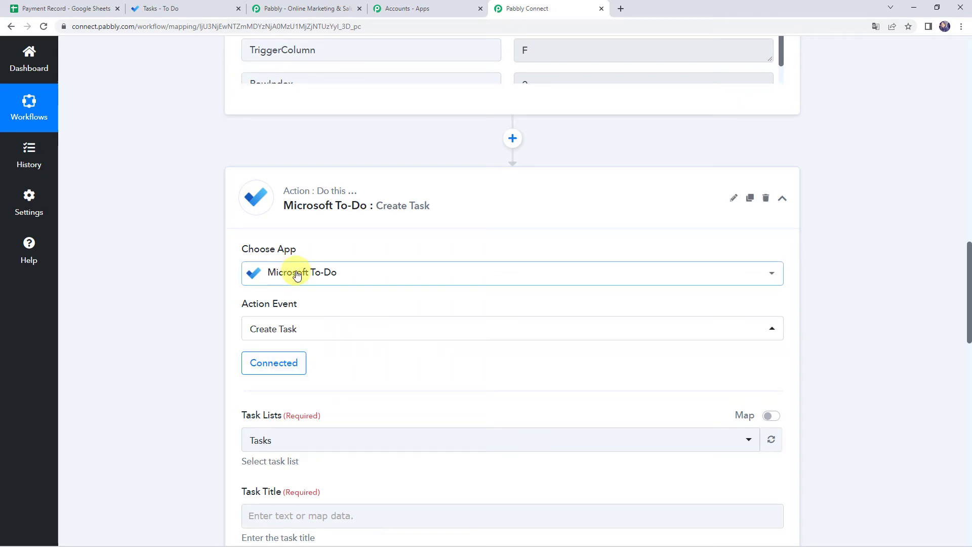
Step: Choose Tasks as the task list for the new To-Do task
scroll(297, 275, "down", 4)
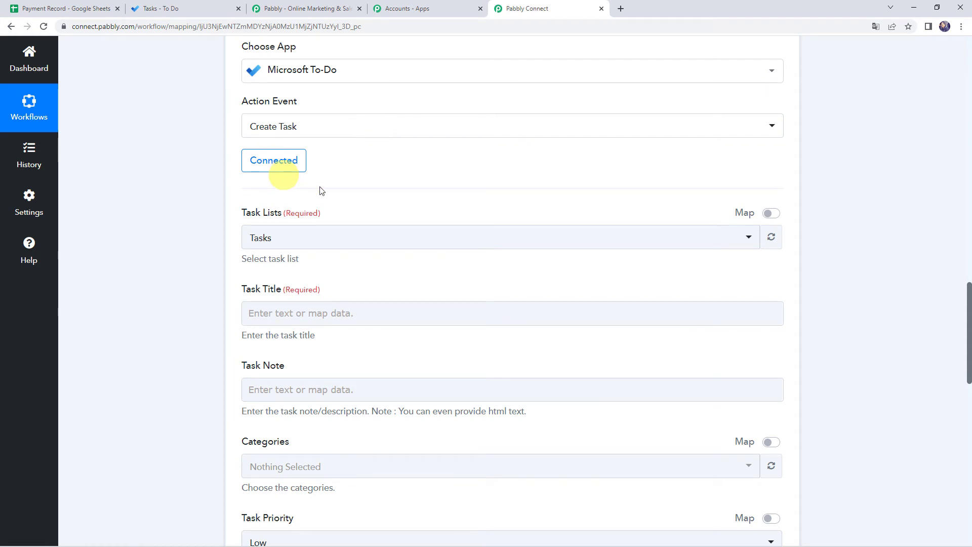
left_click(266, 240)
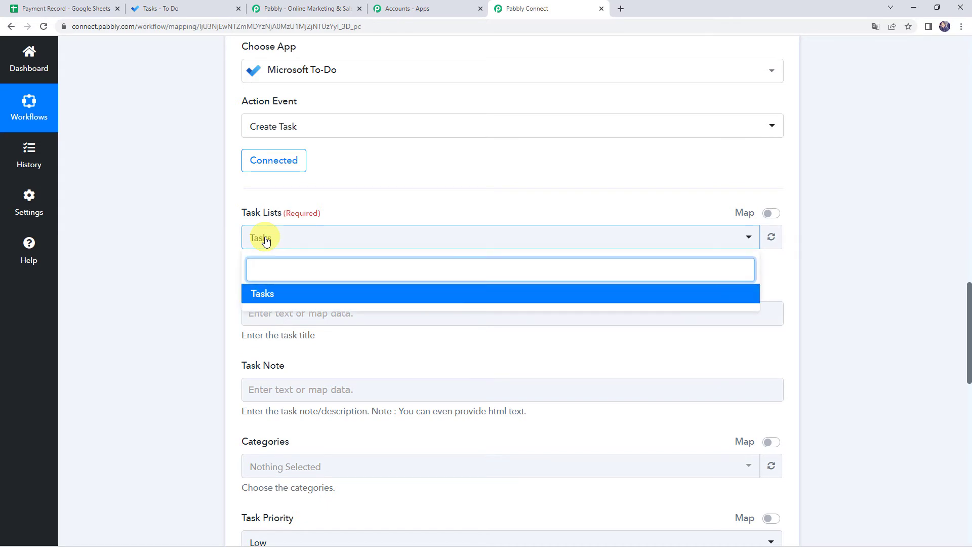
left_click(261, 296)
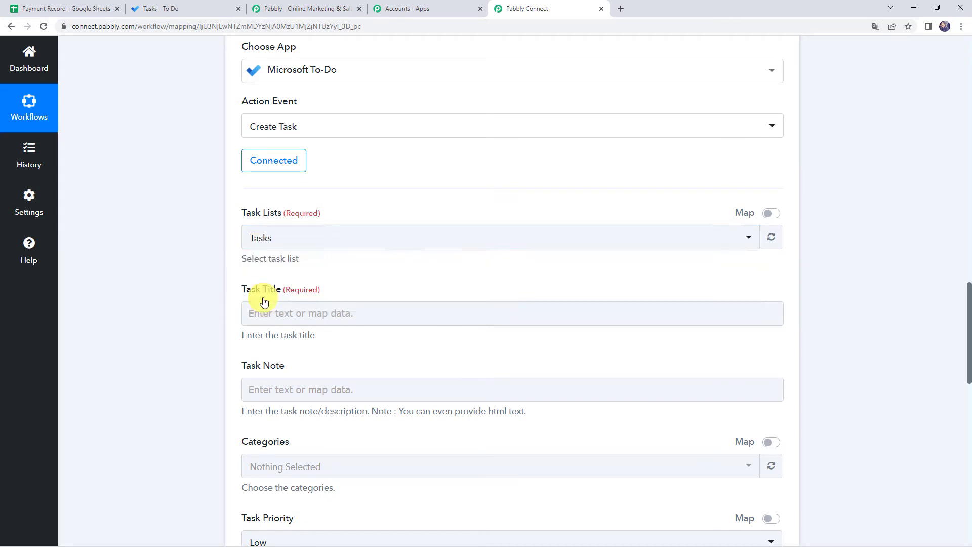
left_click(279, 245)
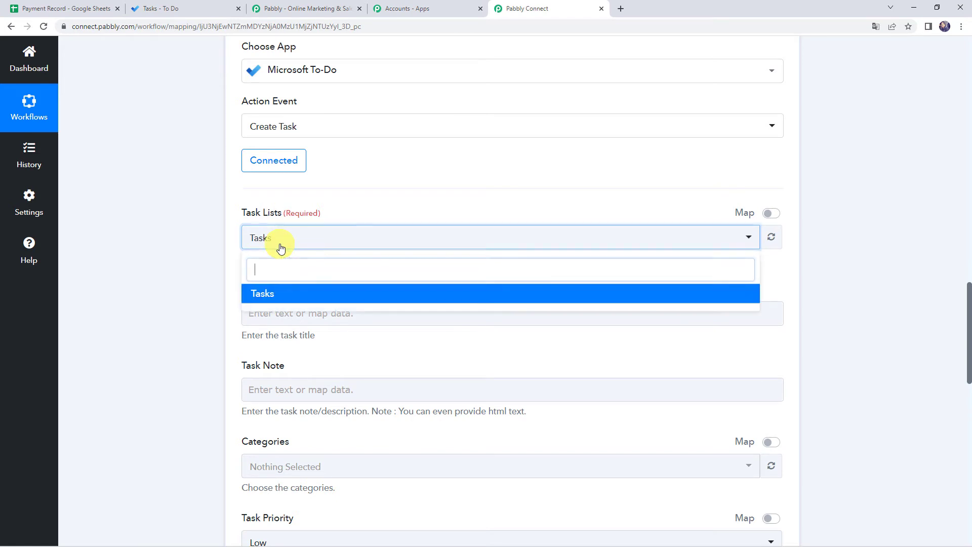
left_click(272, 296)
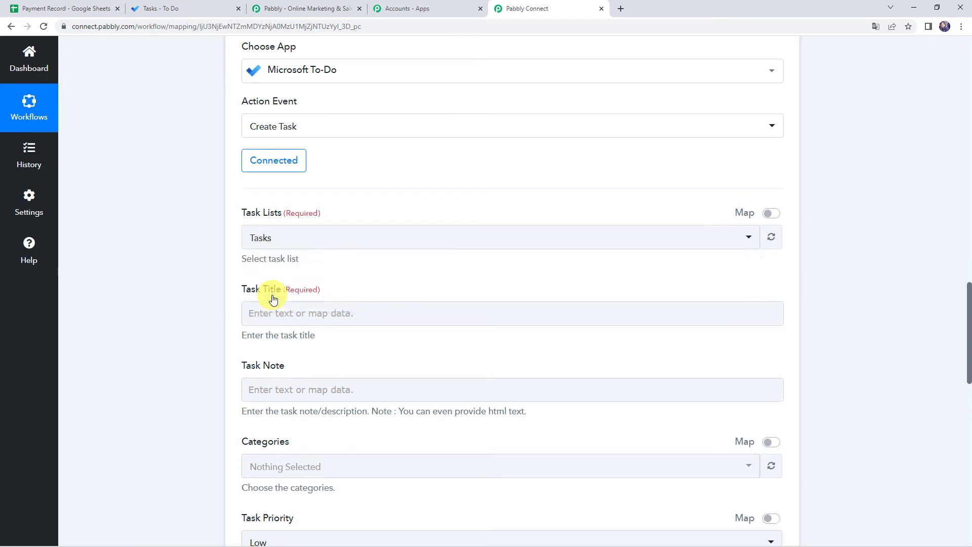
left_click(199, 285)
Step: Enter 'Payment Status' as the task title
scroll(218, 281, "down", 1)
left_click(276, 267)
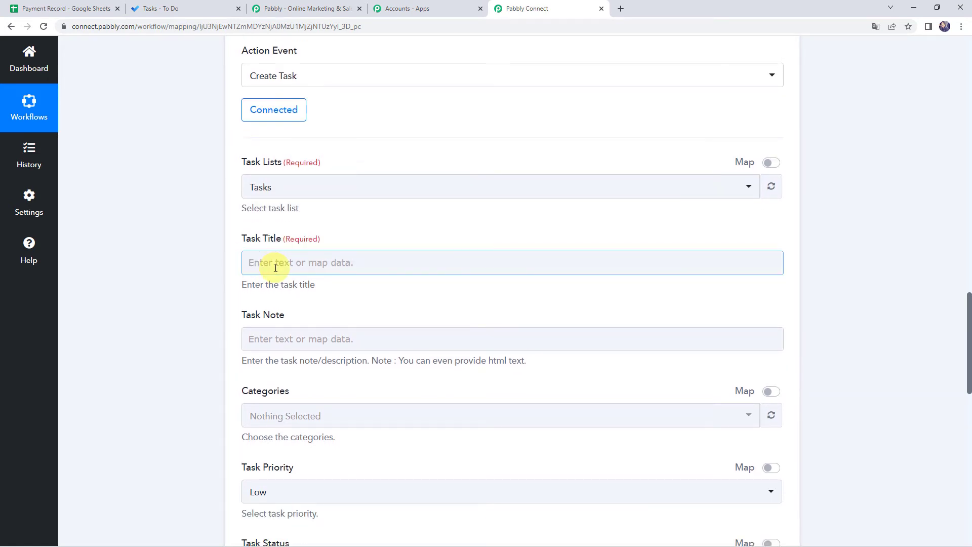
left_click(273, 267)
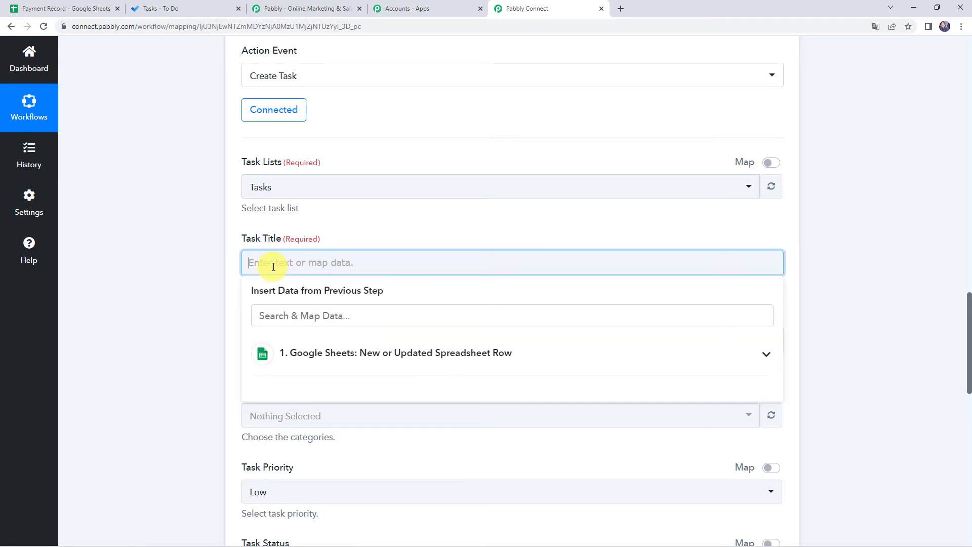
type("Payment Status")
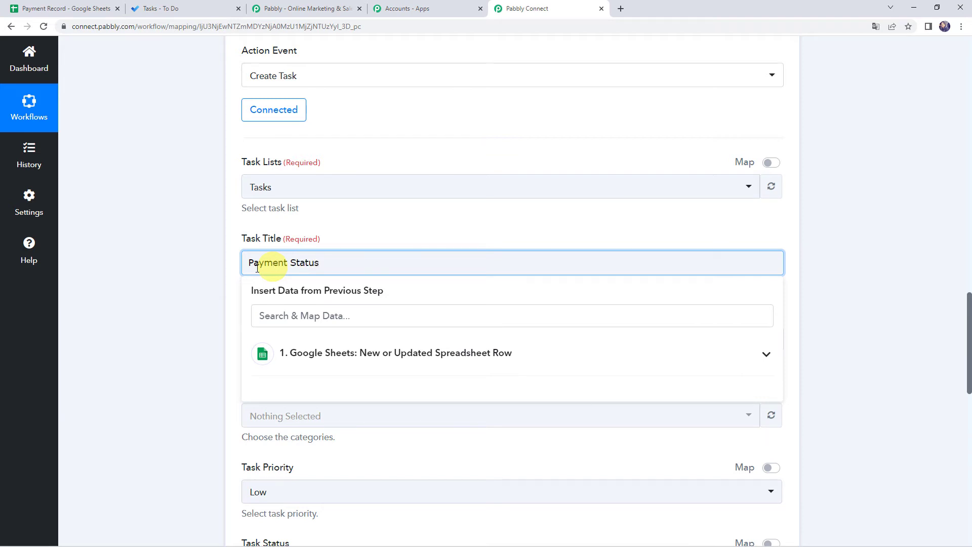
Step: Begin the task note with 'Payment from', the mapped Name field, then 'is'
left_click(172, 284)
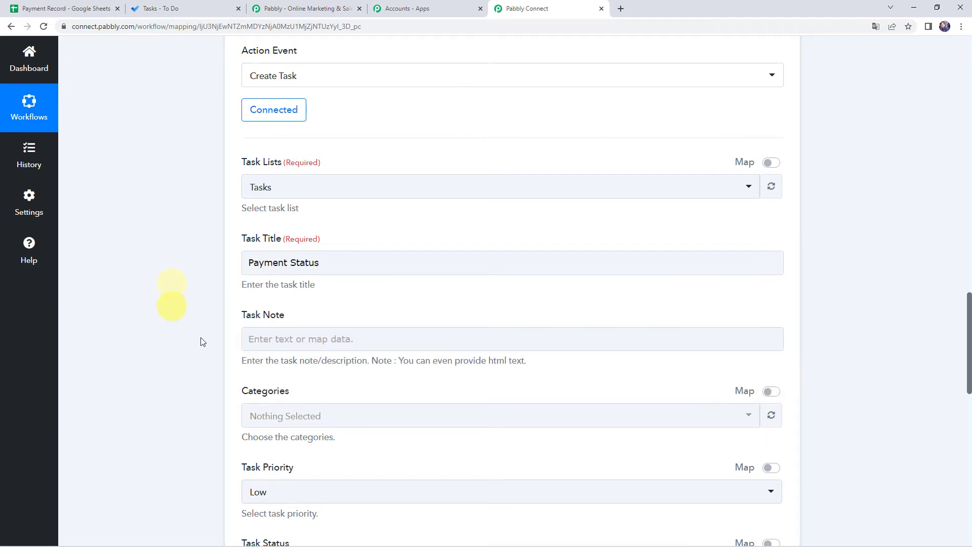
left_click(267, 342)
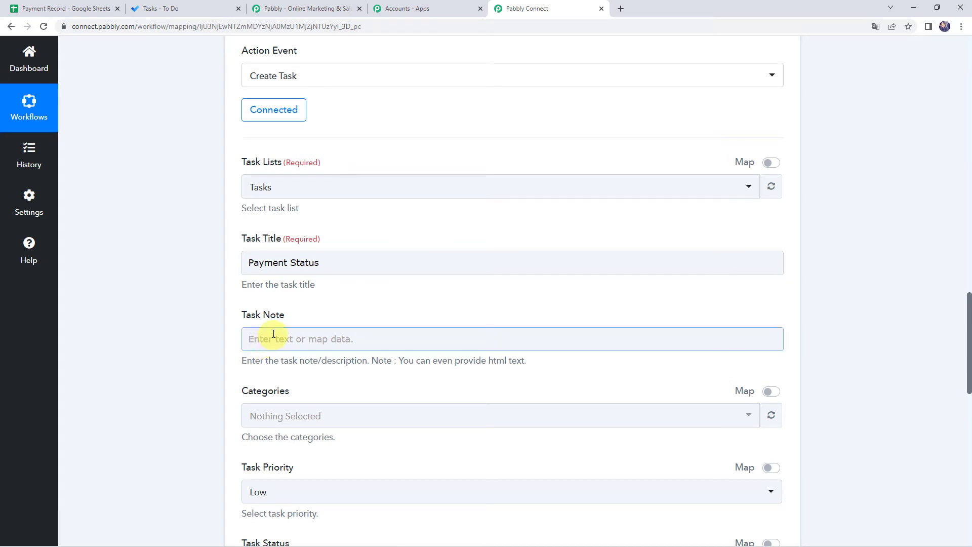
type("Pa")
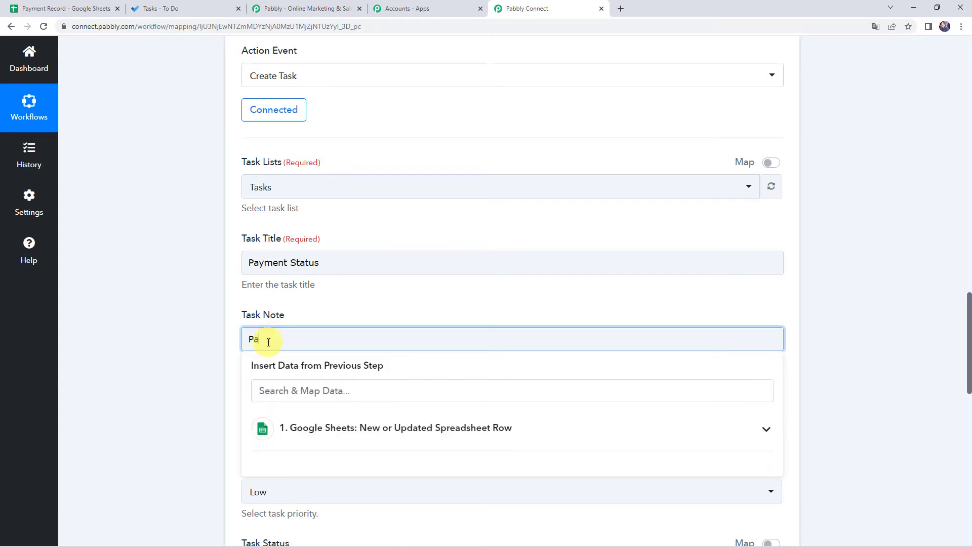
type("yment from")
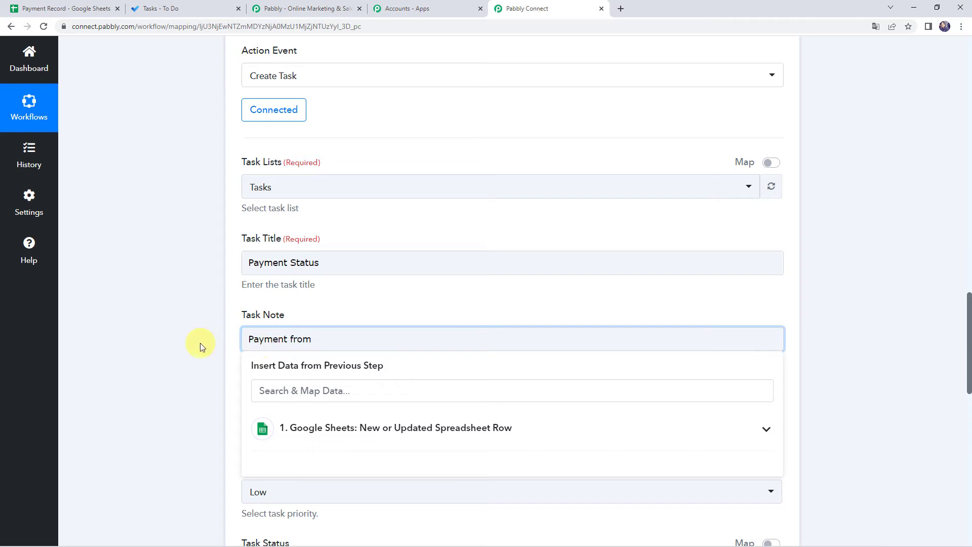
scroll(196, 348, "up", 2)
scroll(196, 348, "up", 8)
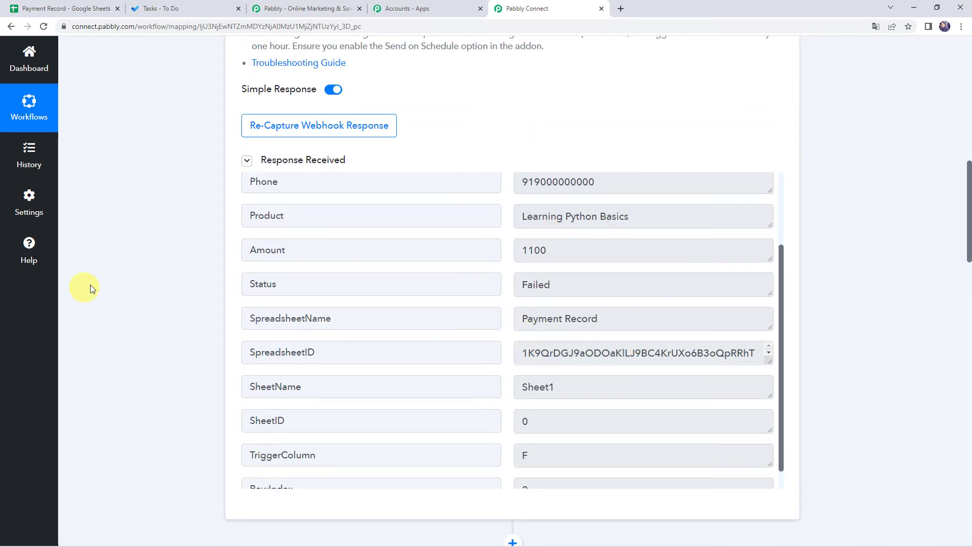
scroll(213, 289, "down", 10)
scroll(215, 287, "down", 3)
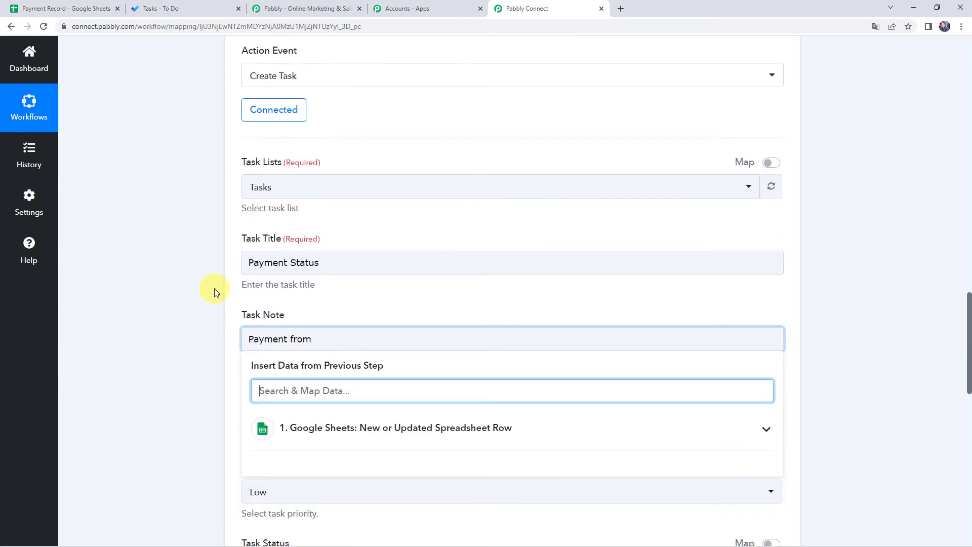
scroll(214, 288, "down", 1)
left_click(331, 288)
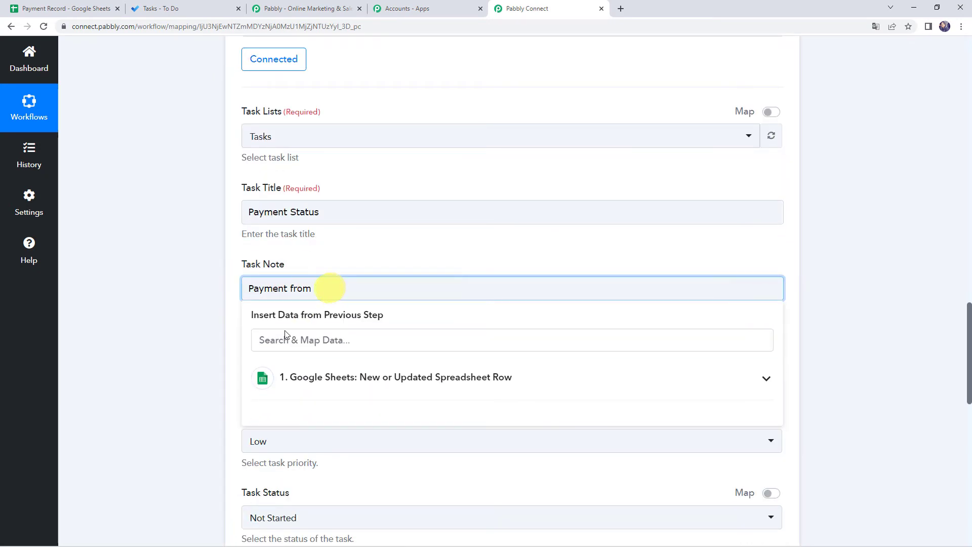
left_click(310, 377)
left_click(330, 411)
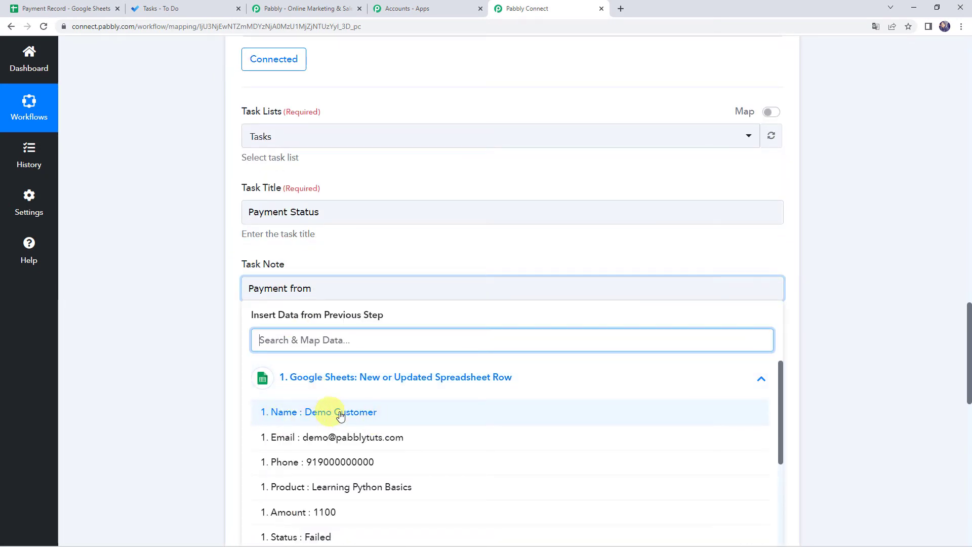
left_click(340, 412)
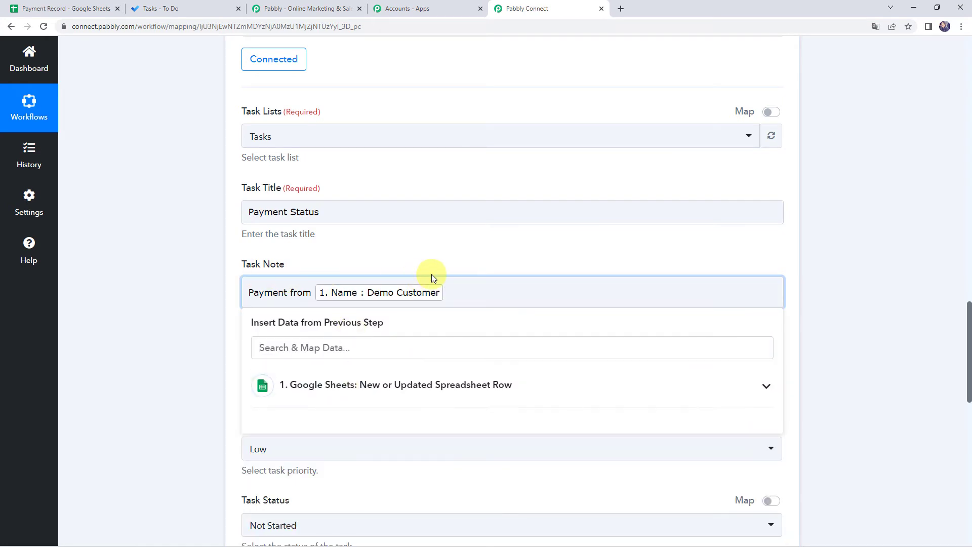
type("i")
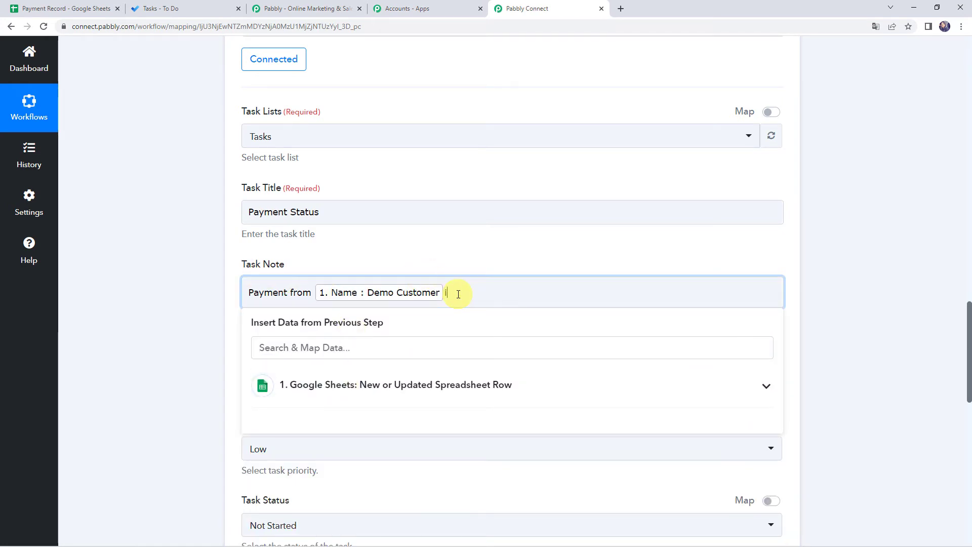
type("s")
Step: Continue the note with mapped Status, 'for' Product, 'for Rs.' Amount, ending with a period
left_click(295, 385)
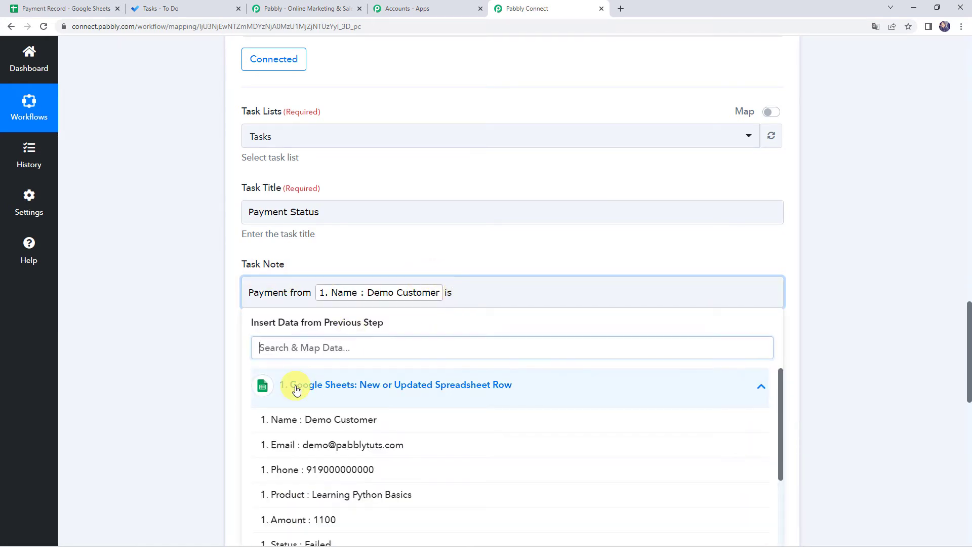
scroll(191, 412, "down", 1)
scroll(191, 413, "down", 3)
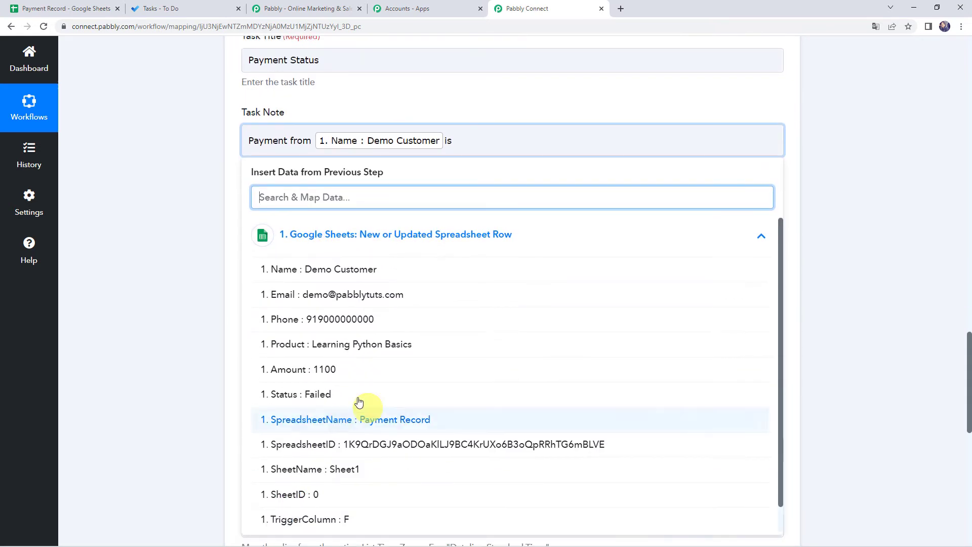
left_click(318, 396)
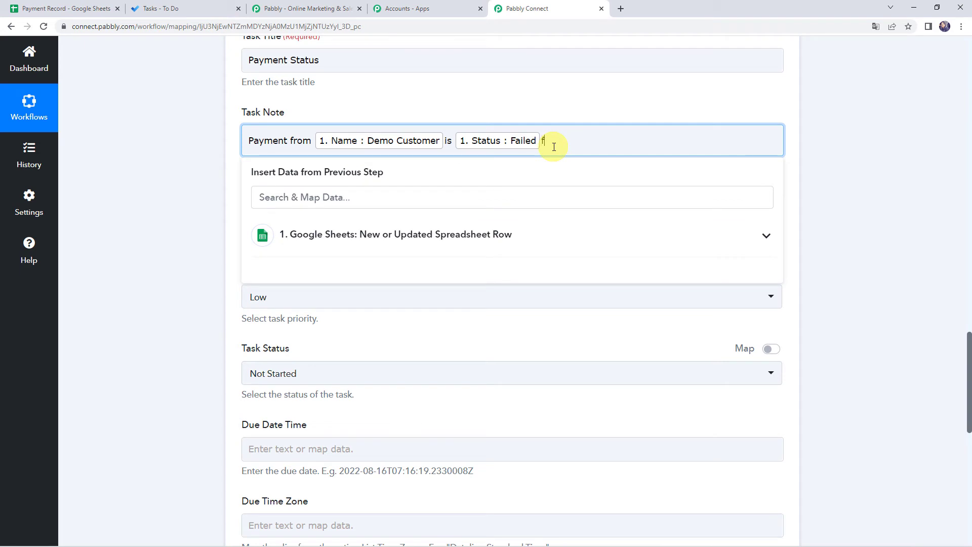
key("Left")
left_click(324, 236)
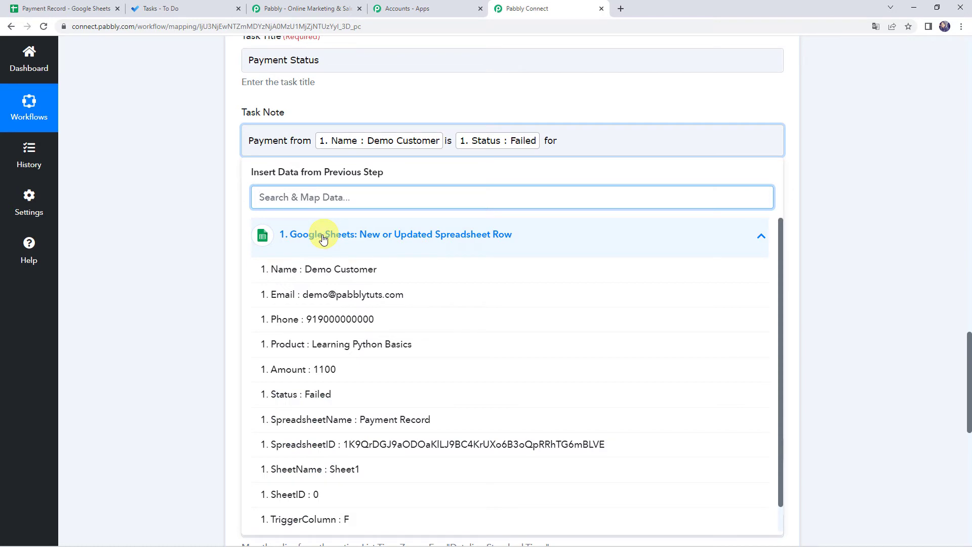
left_click(394, 344)
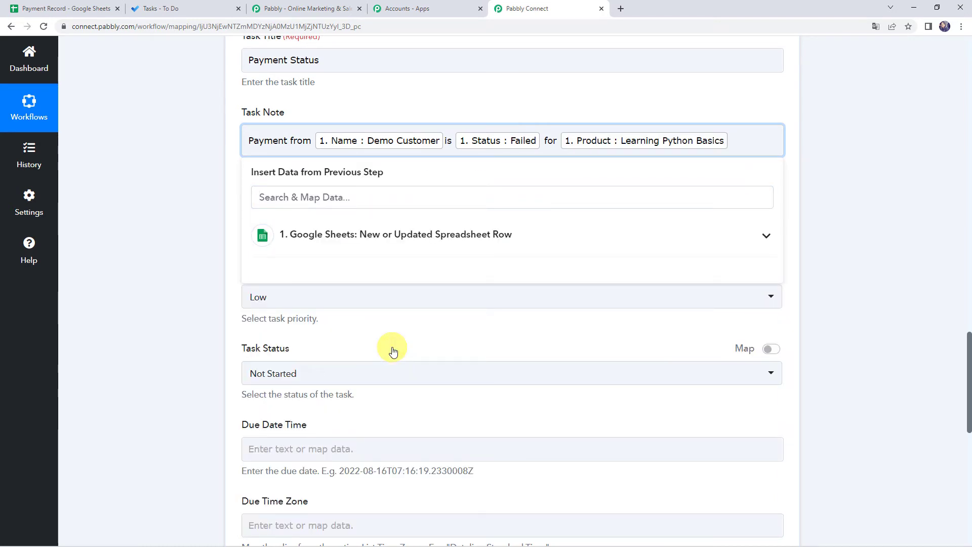
type("for Rs")
left_click(307, 238)
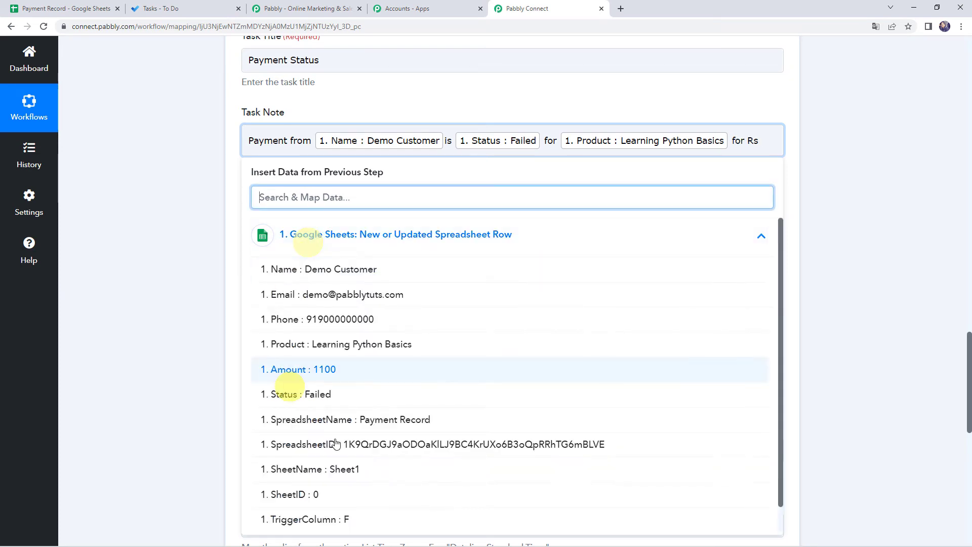
left_click(328, 379)
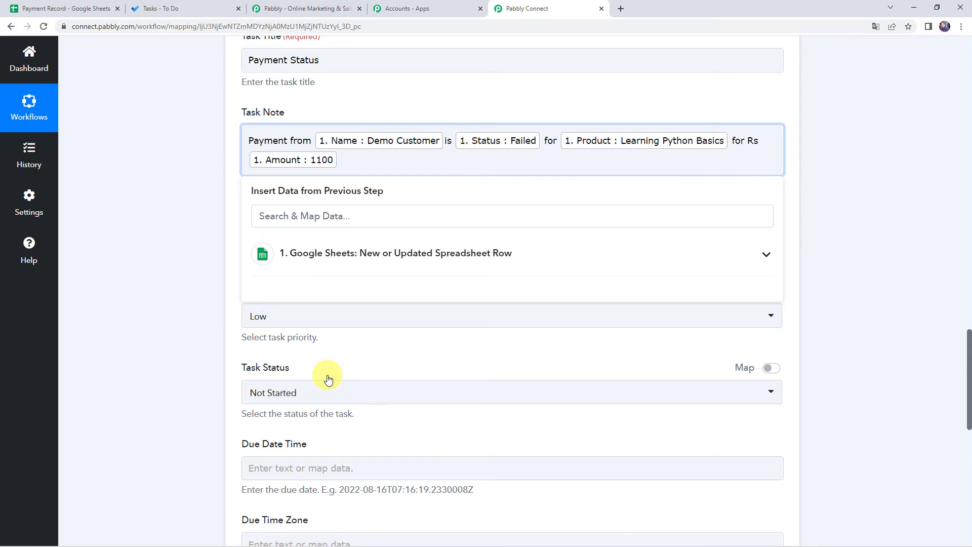
type(".")
key("Return")
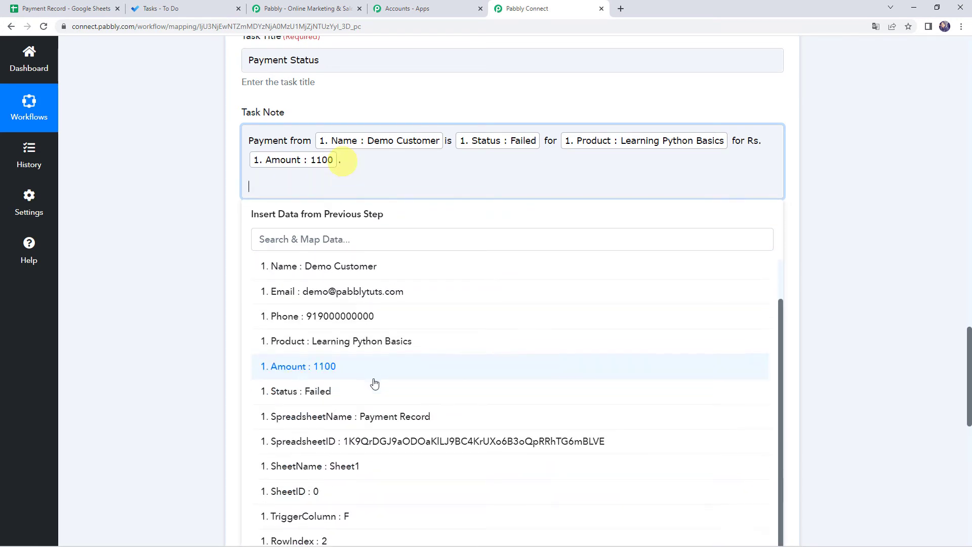
left_click(140, 387)
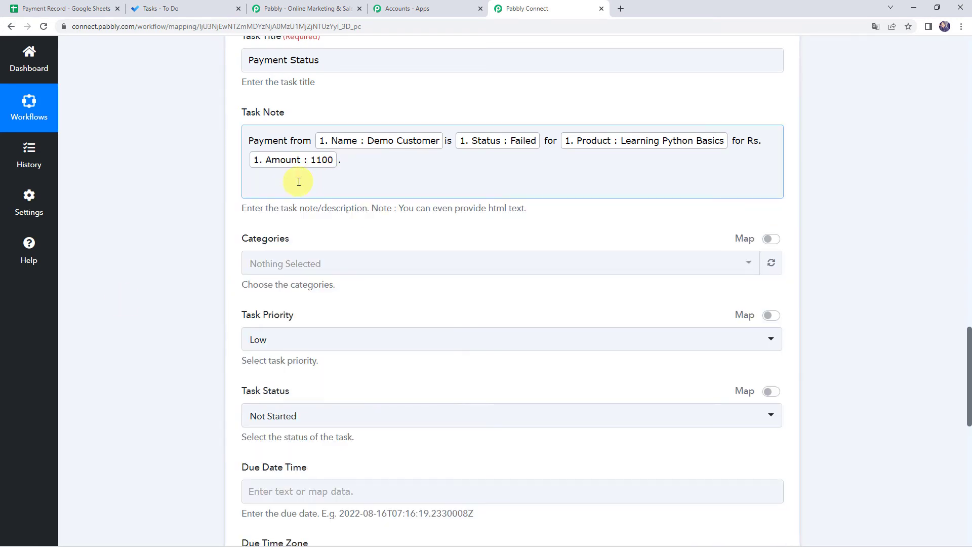
Step: Add Customer Name and Email lines to the note with their mapped sheet fields
left_click(298, 181)
type("Name")
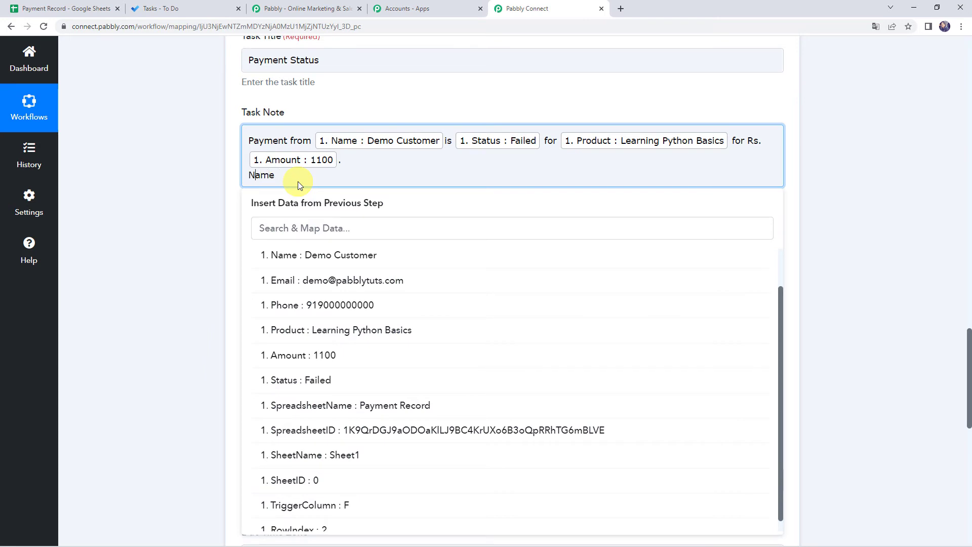
type(" : Demo Customer")
left_click(304, 256)
key("Return")
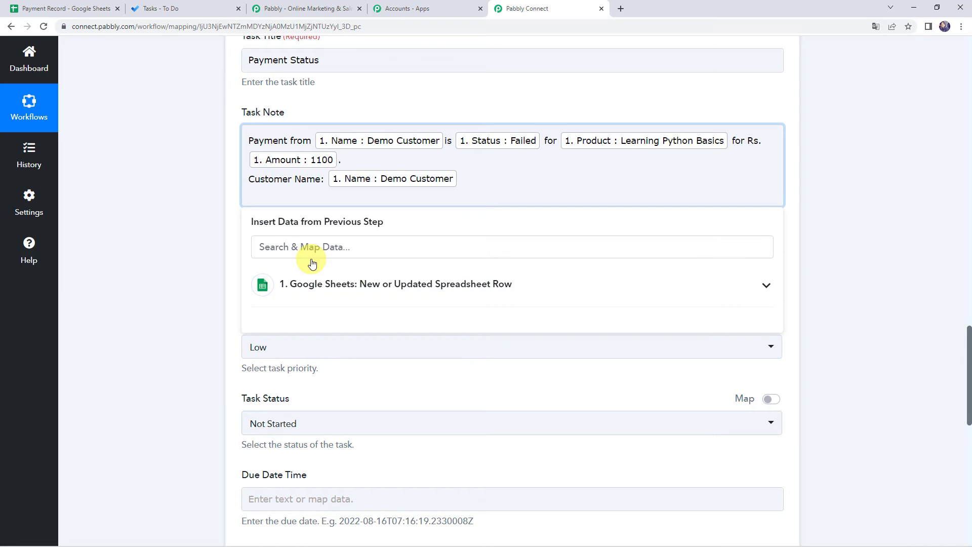
type("Email:")
left_click(325, 297)
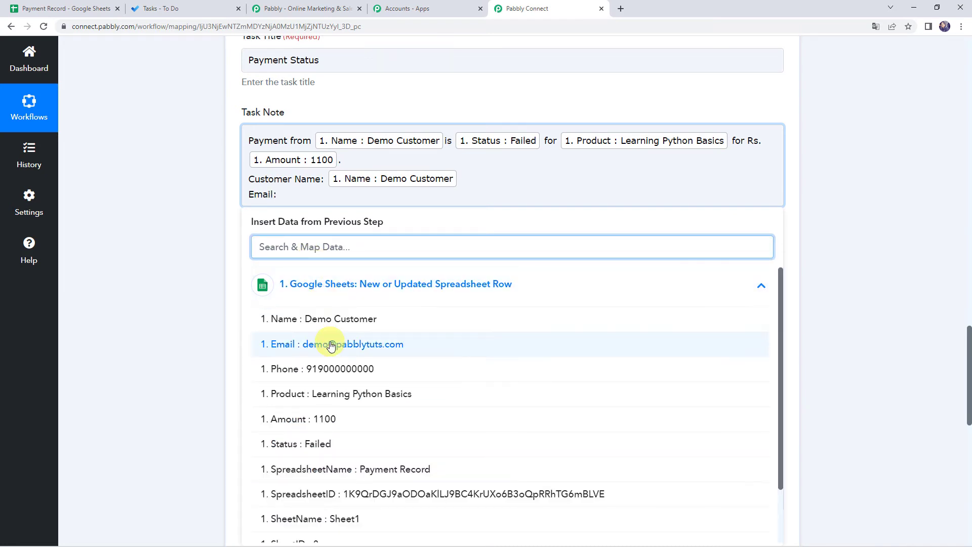
left_click(333, 343)
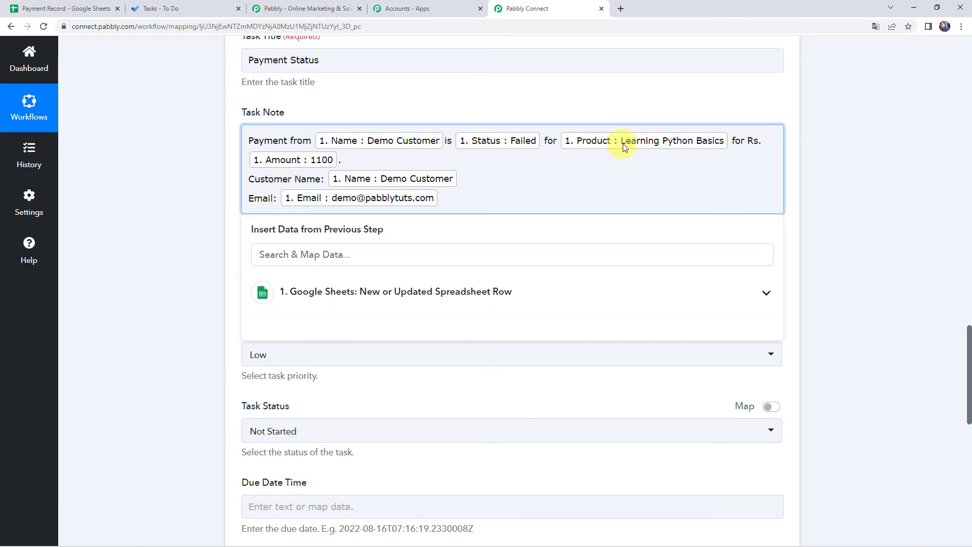
Step: Add 'product' after the Product value and a Phone line with the mapped phone
left_click(731, 142)
type("product")
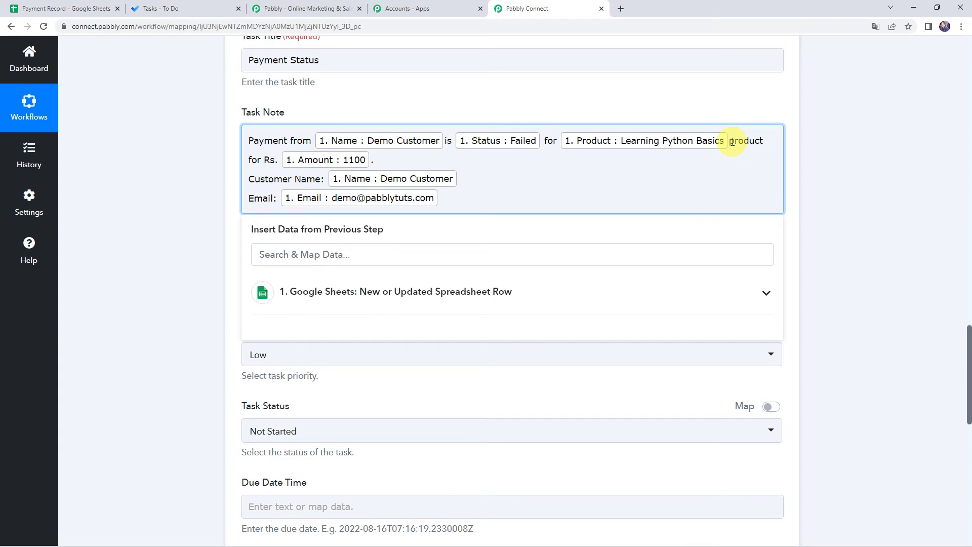
key("Delete")
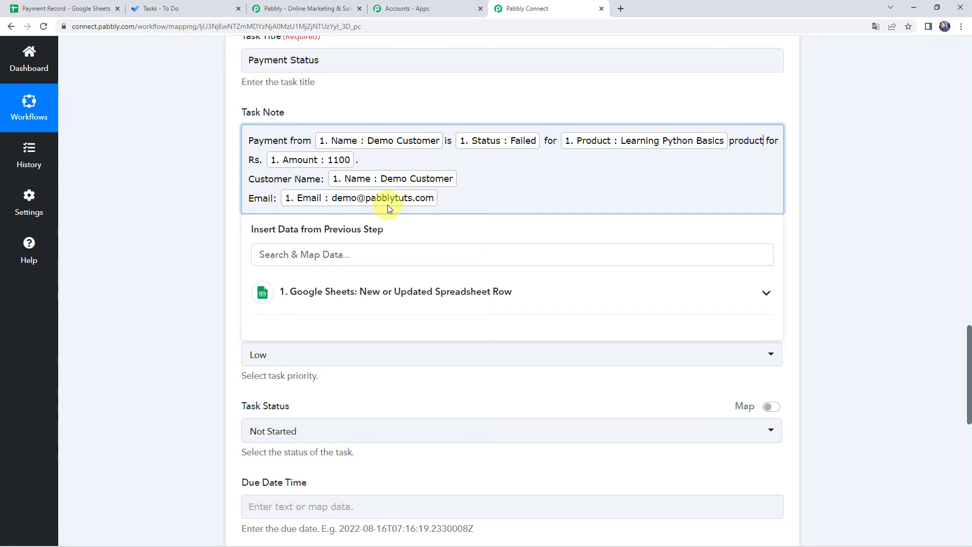
left_click(369, 291)
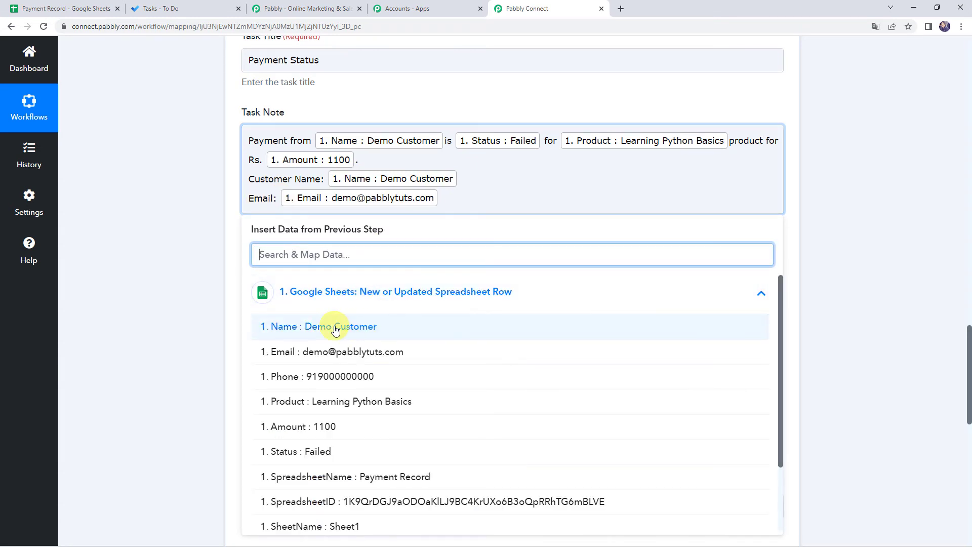
left_click(443, 200)
key("Return")
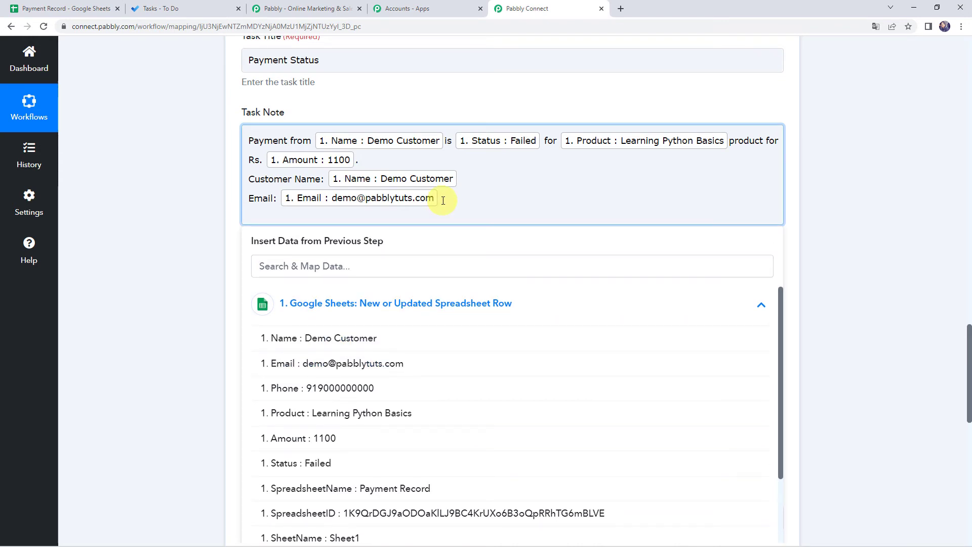
type("Phone:")
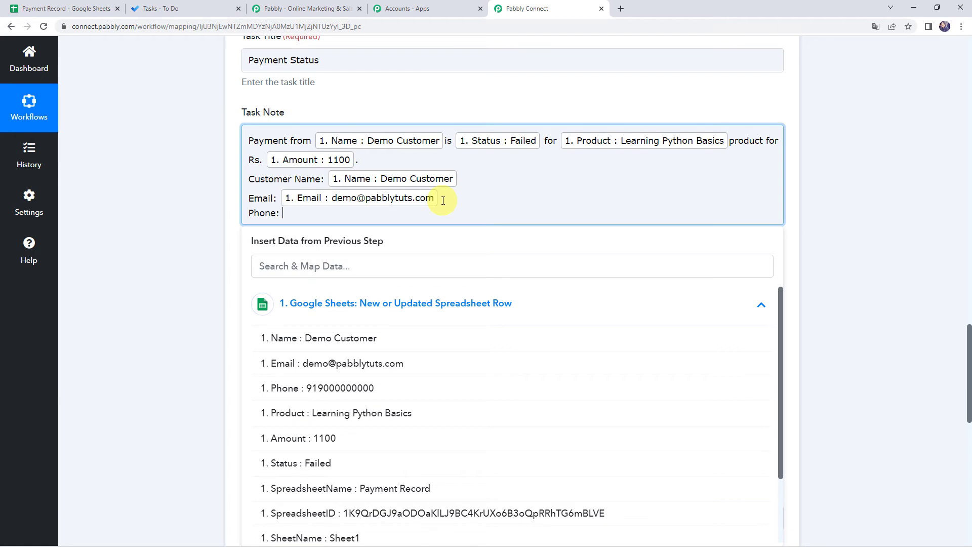
left_click(319, 388)
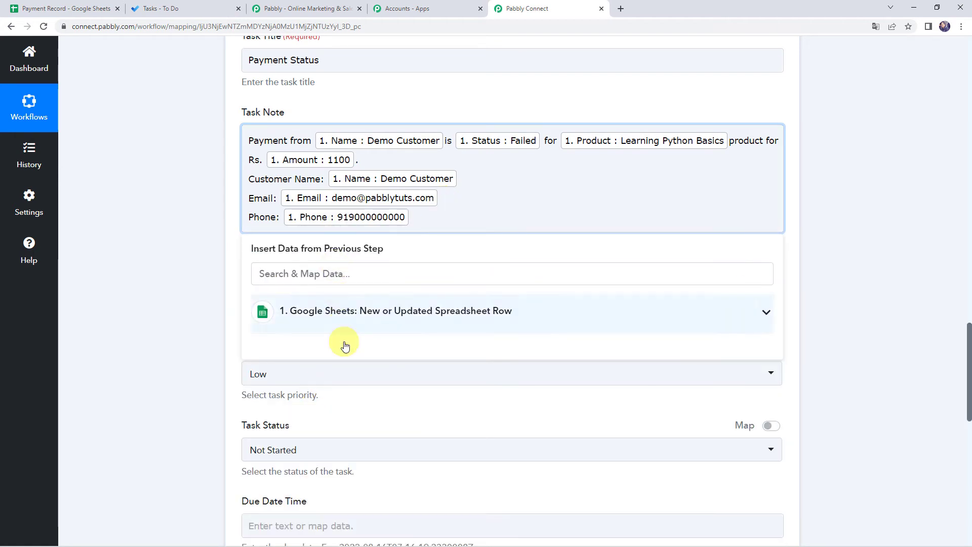
left_click(345, 318)
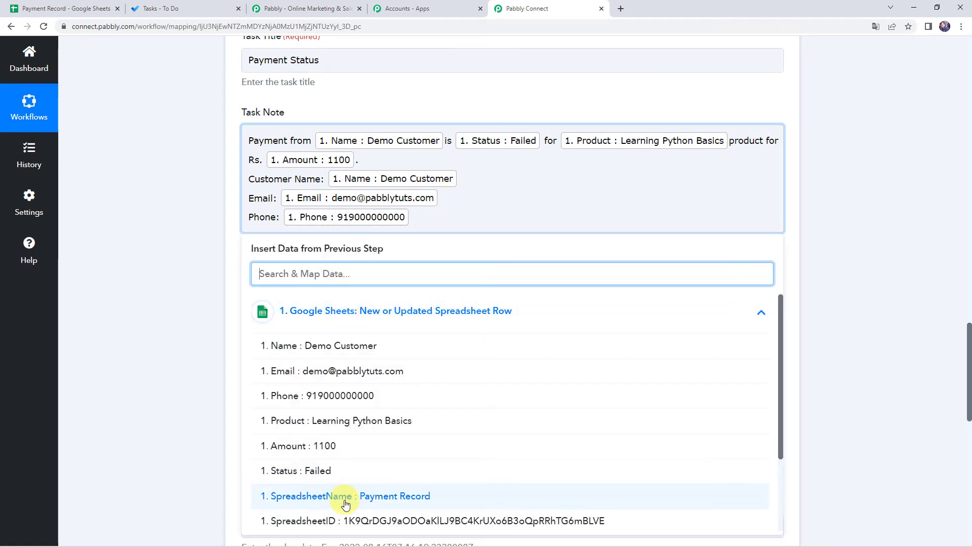
Step: Set the task category to Orange and the priority to Normal
left_click(175, 177)
scroll(174, 178, "down", 3)
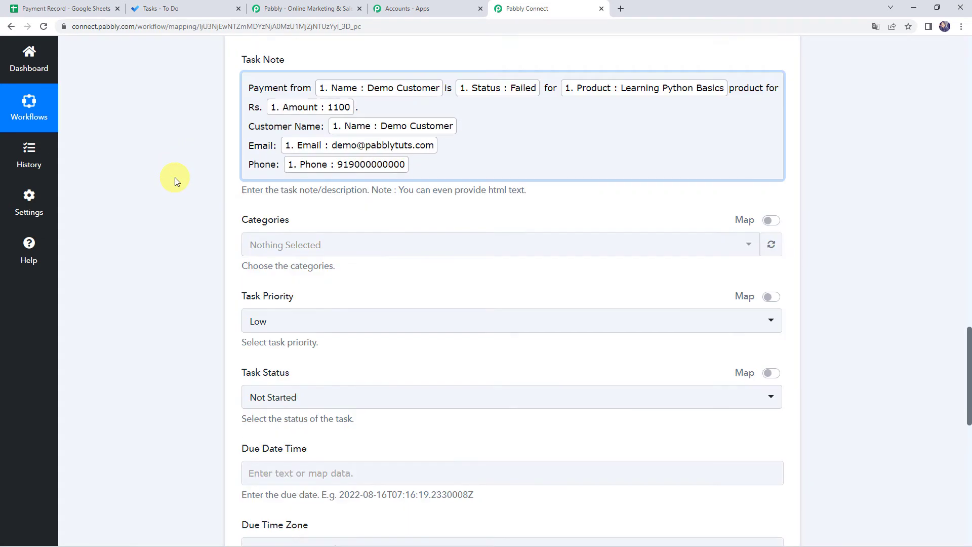
left_click(294, 148)
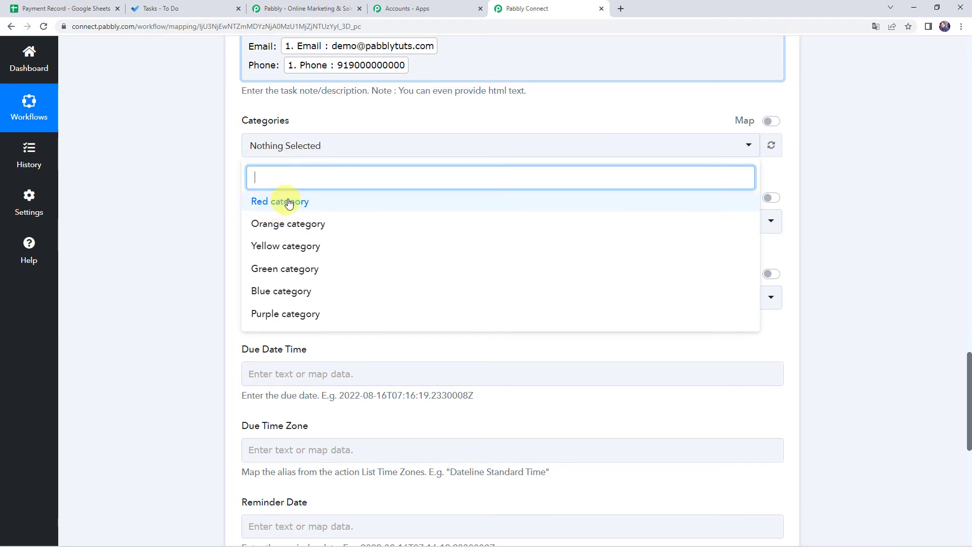
left_click(292, 228)
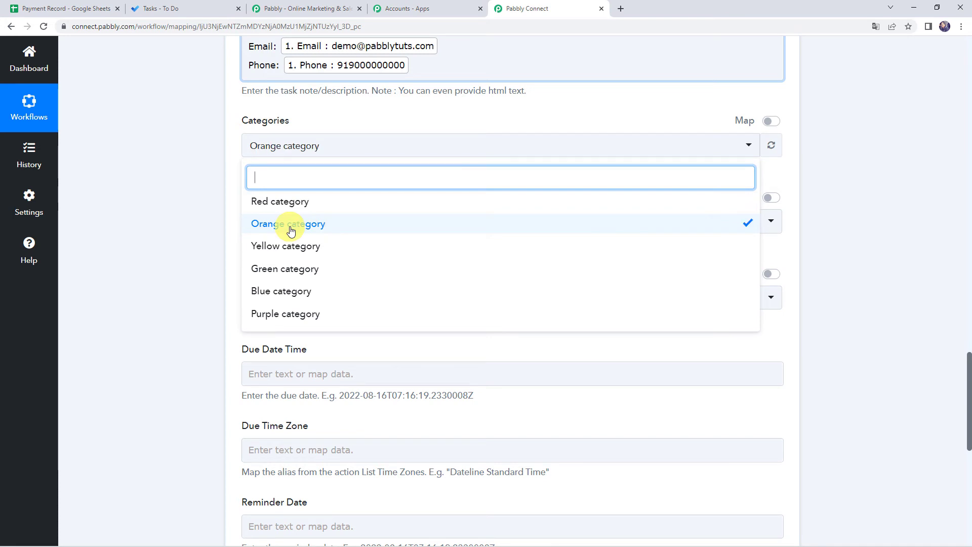
left_click(193, 229)
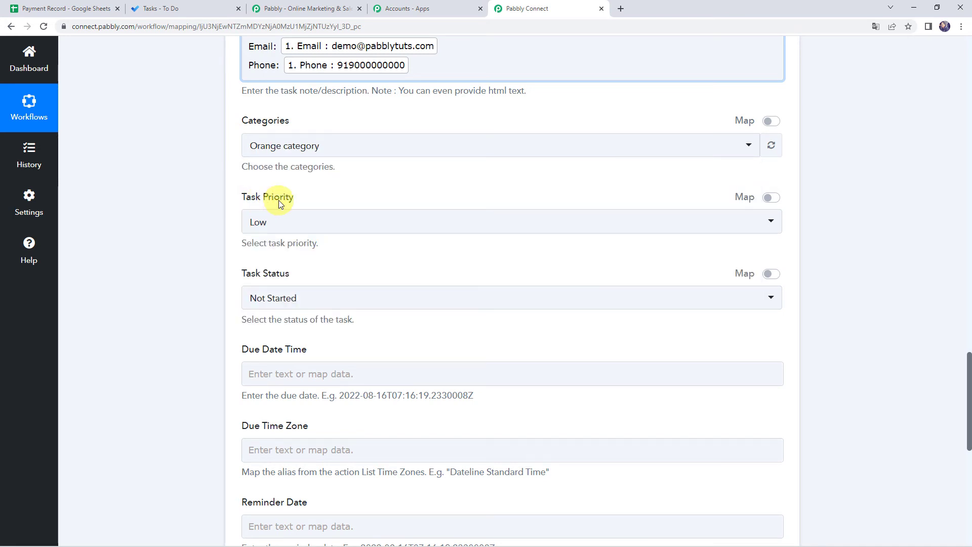
left_click(294, 223)
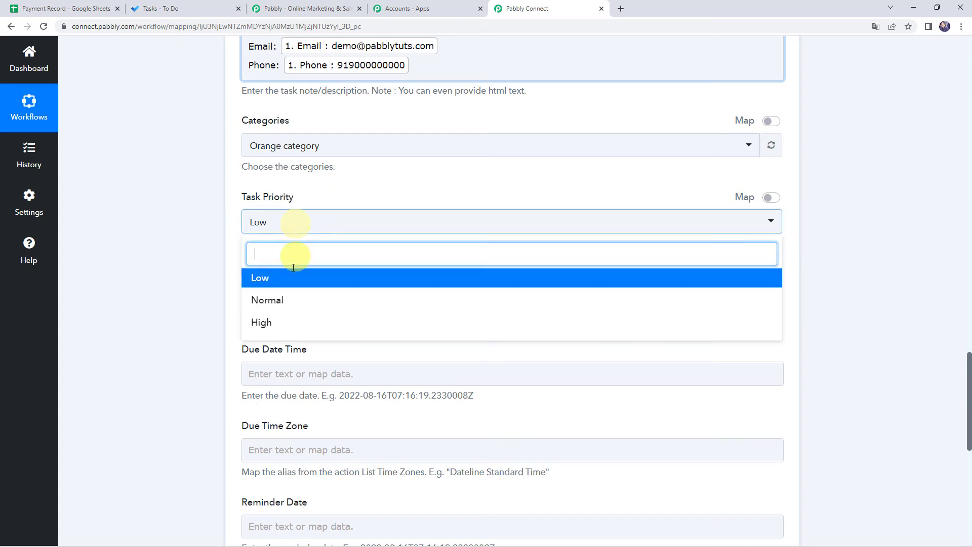
left_click(268, 301)
Step: Set the task status to In Progress and check the example due and reminder date formats
scroll(175, 297, "down", 2)
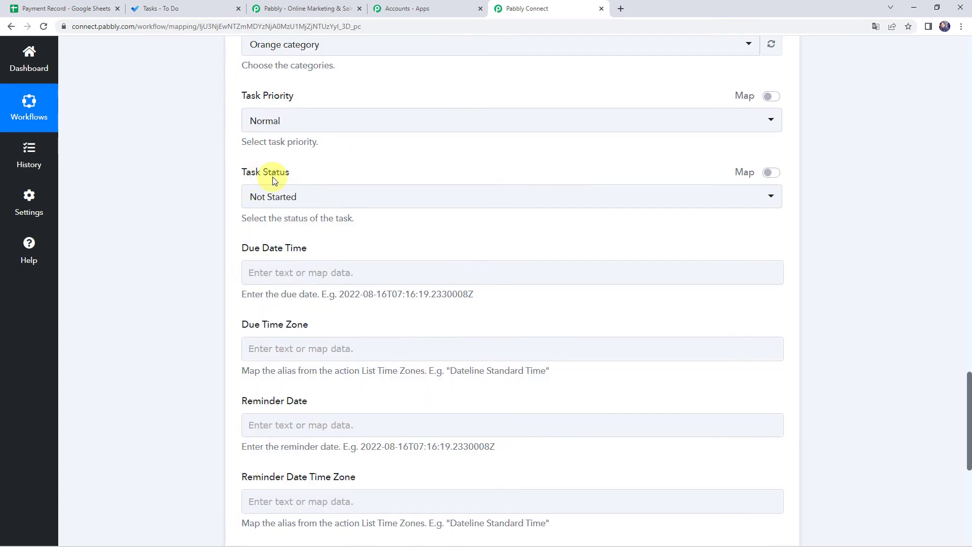
left_click(274, 197)
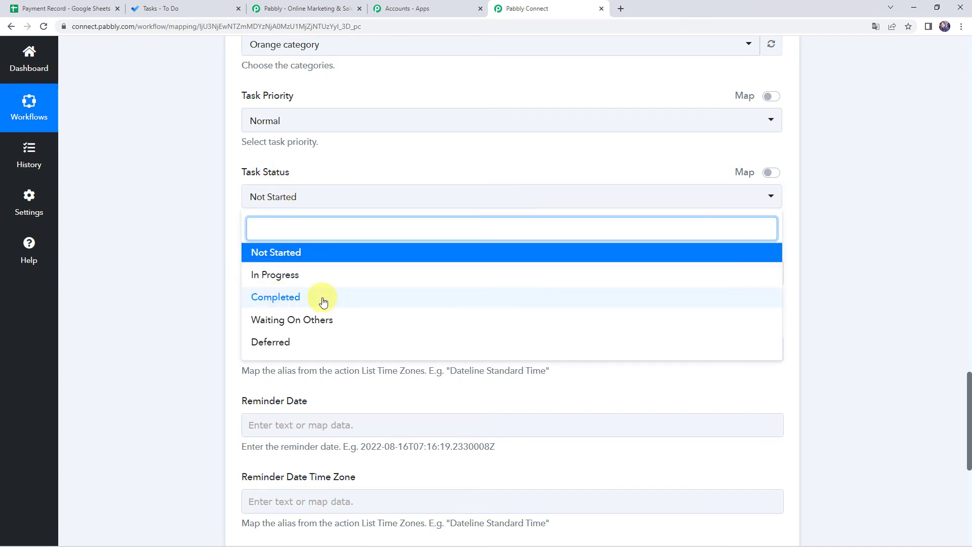
left_click(281, 280)
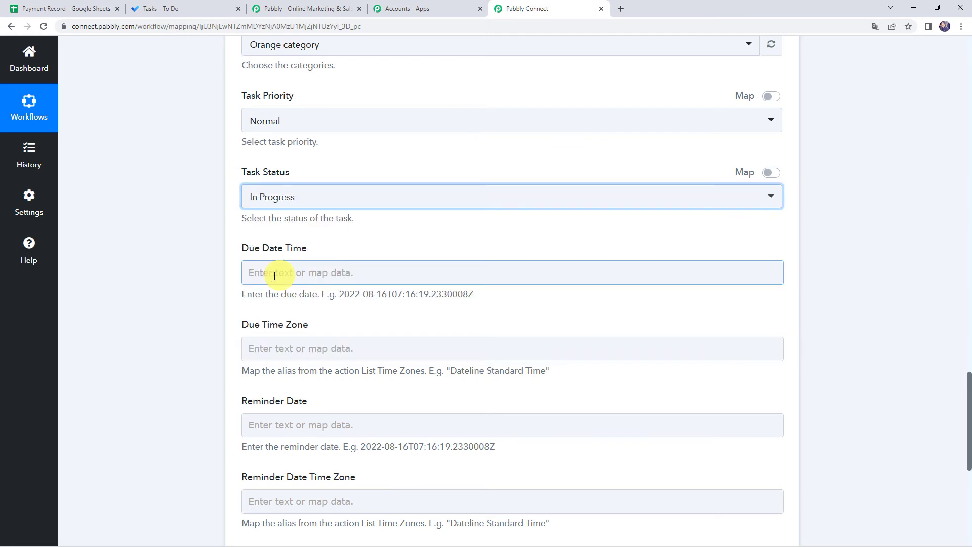
scroll(181, 257, "down", 2)
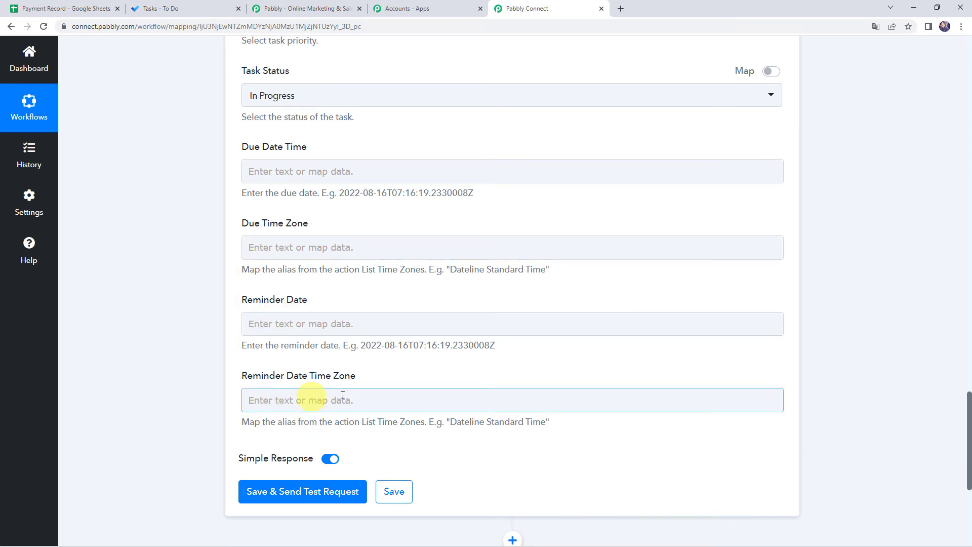
left_click_drag(361, 347, 500, 348)
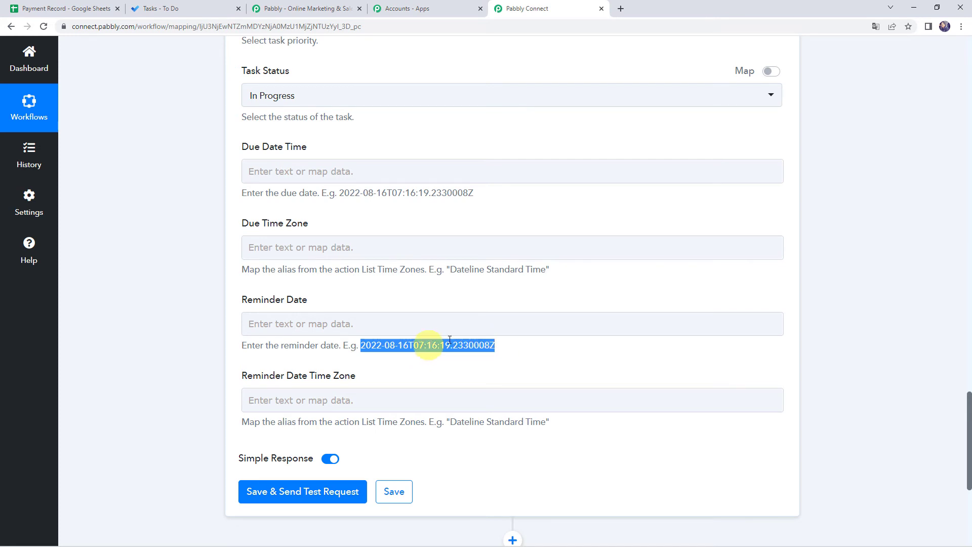
left_click_drag(339, 193, 504, 200)
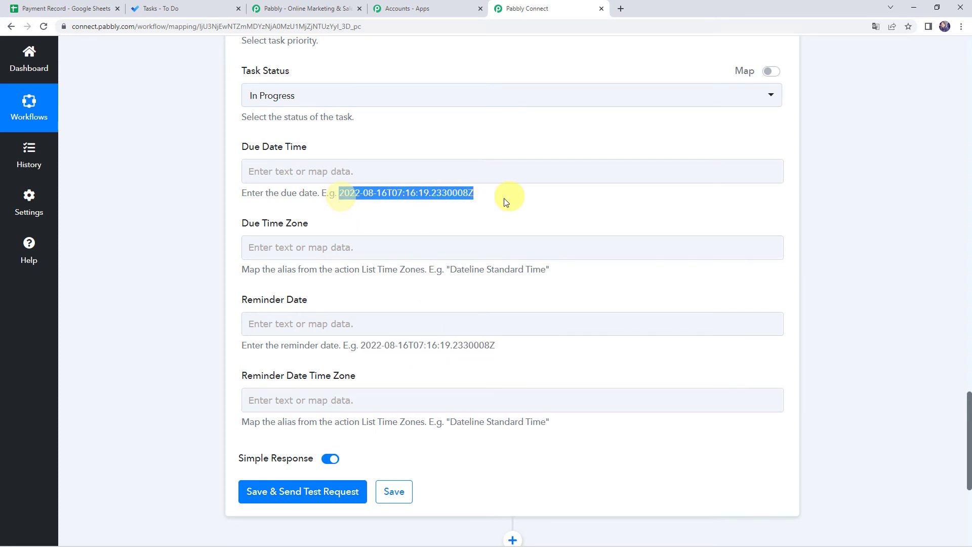
scroll(152, 289, "up", 4)
scroll(152, 288, "down", 5)
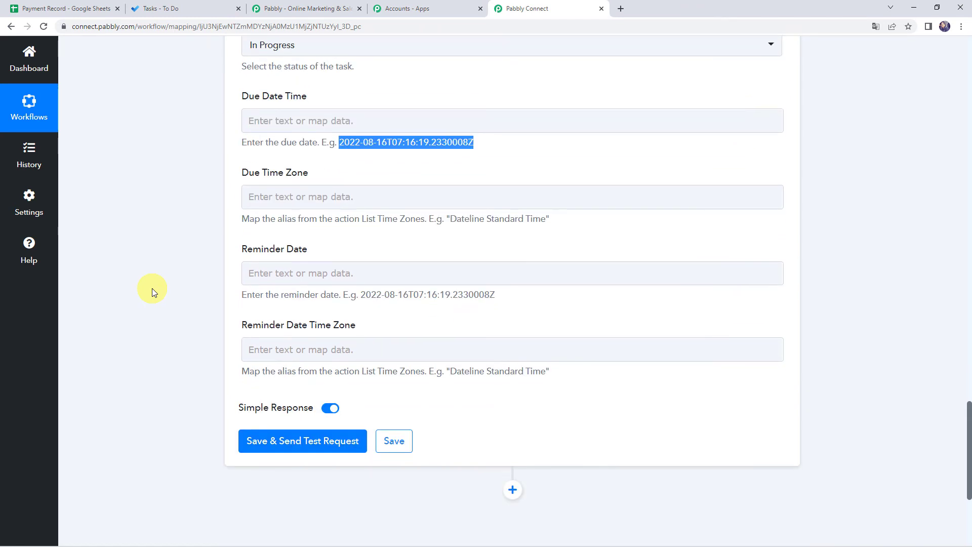
Step: Save the Create Task step with a test request, confirm the response, and view Microsoft To Do
left_click(278, 442)
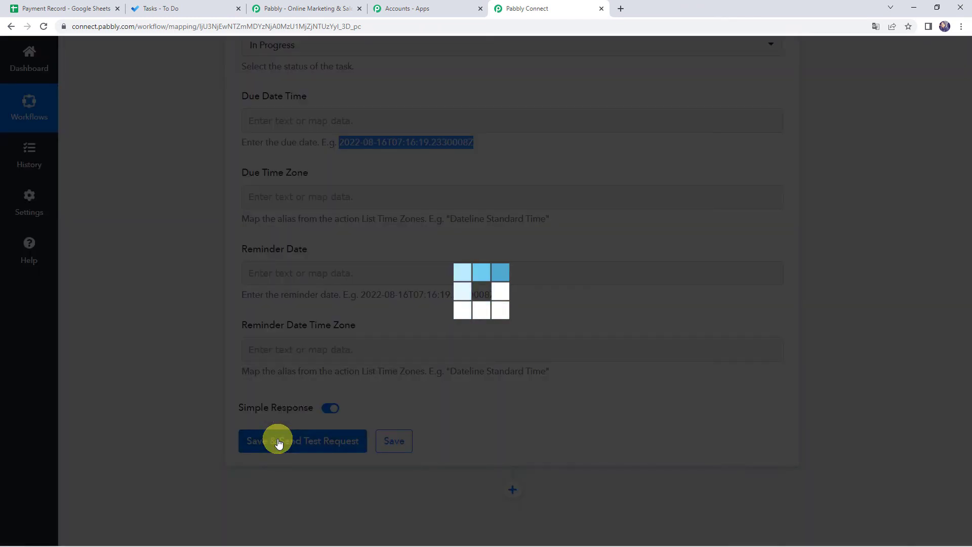
scroll(145, 376, "down", 5)
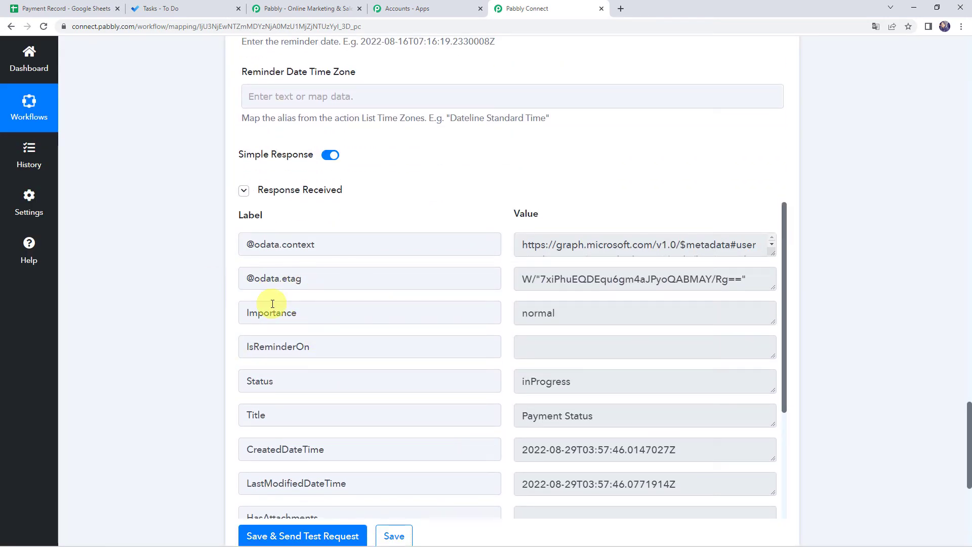
left_click(171, 8)
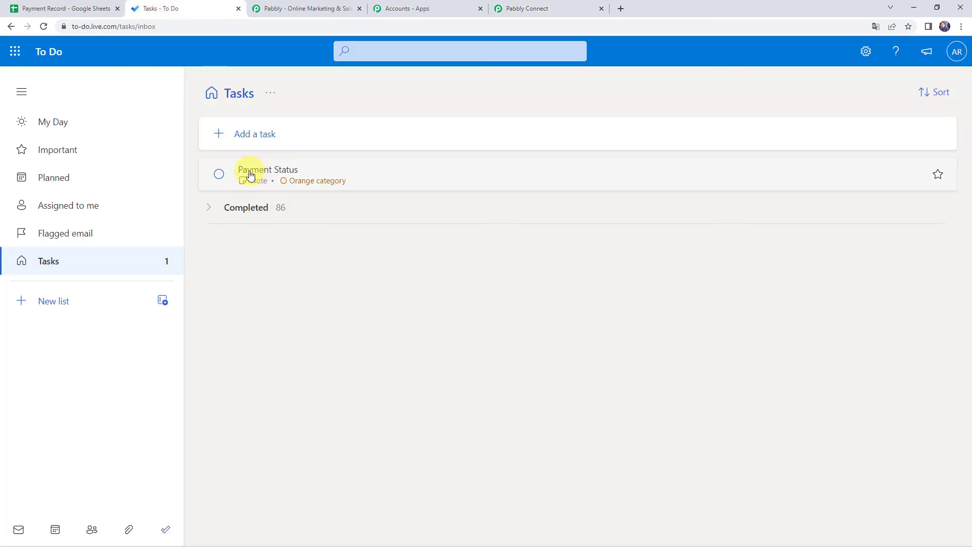
Step: Review the Payment Status task's note in Microsoft To Do, checking its first line and phone number
left_click(291, 173)
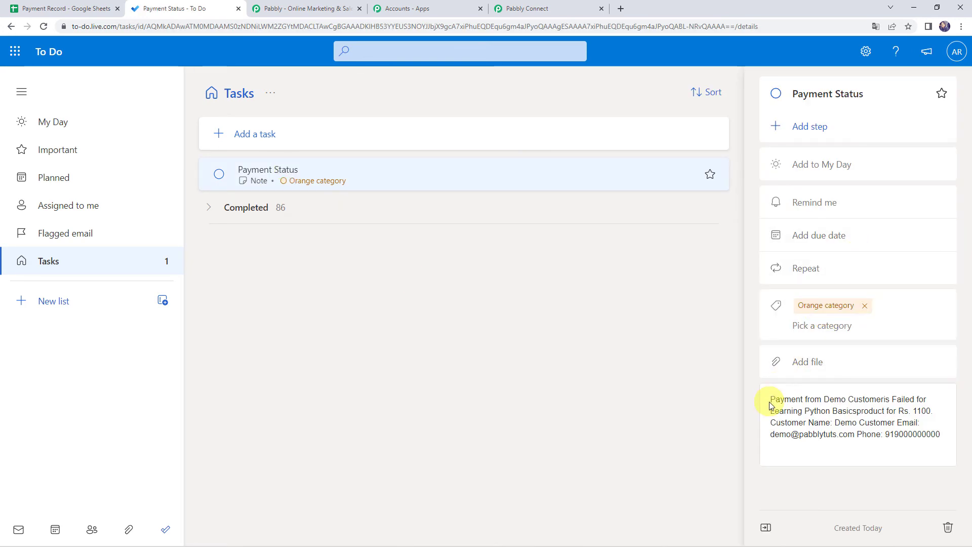
left_click_drag(773, 400, 926, 402)
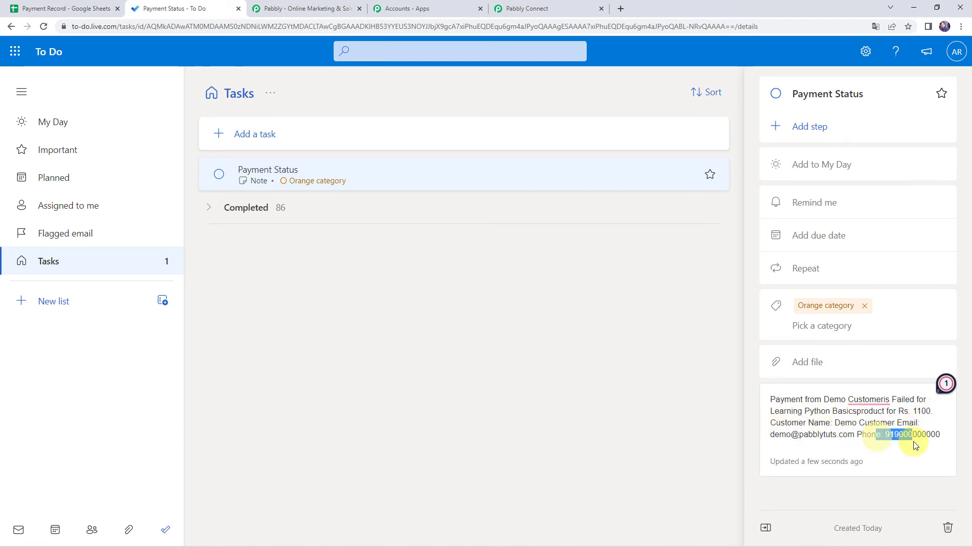
left_click(935, 438)
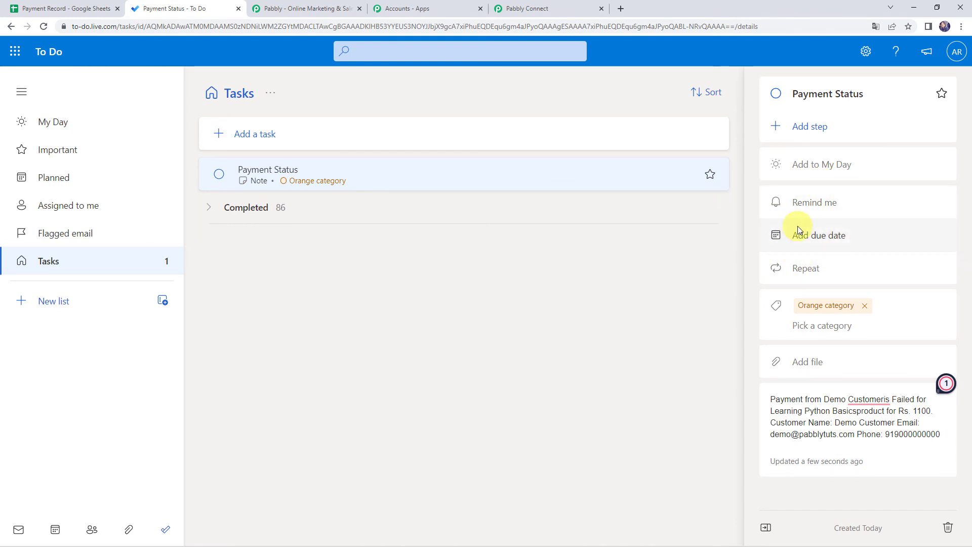
Step: Recheck the To Do task, then save the Microsoft To Do Create Task step in Pabbly Connect
left_click(538, 8)
scroll(228, 192, "up", 5)
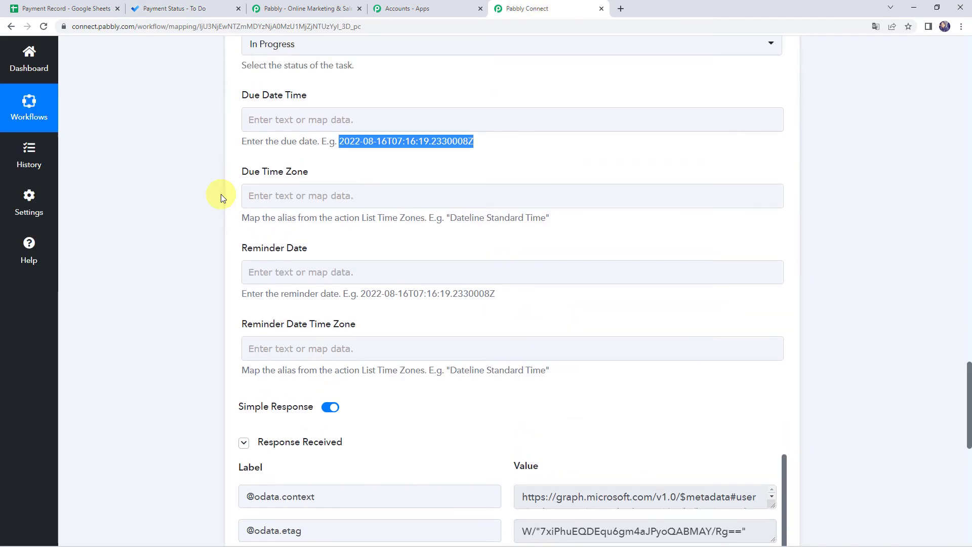
left_click(132, 11)
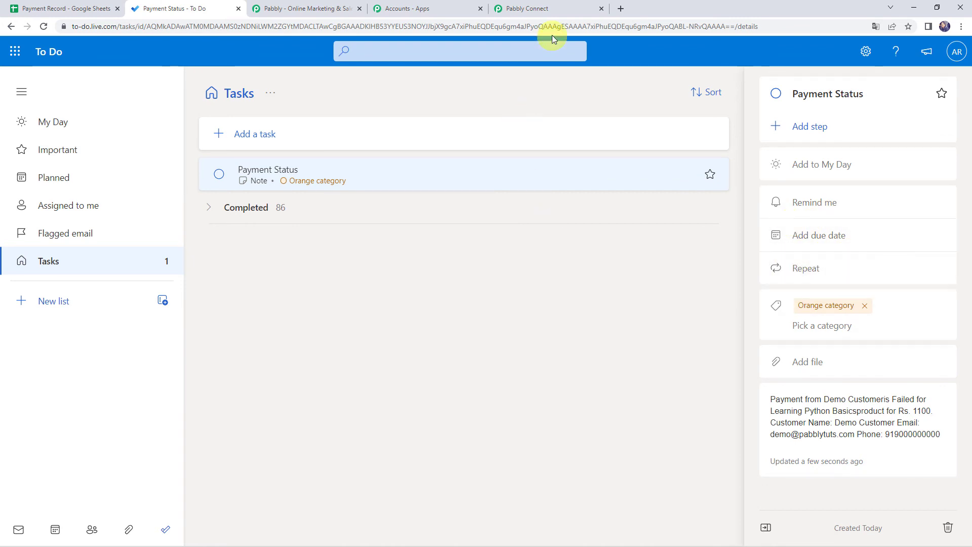
left_click(543, 7)
scroll(238, 226, "down", 1)
scroll(238, 225, "down", 5)
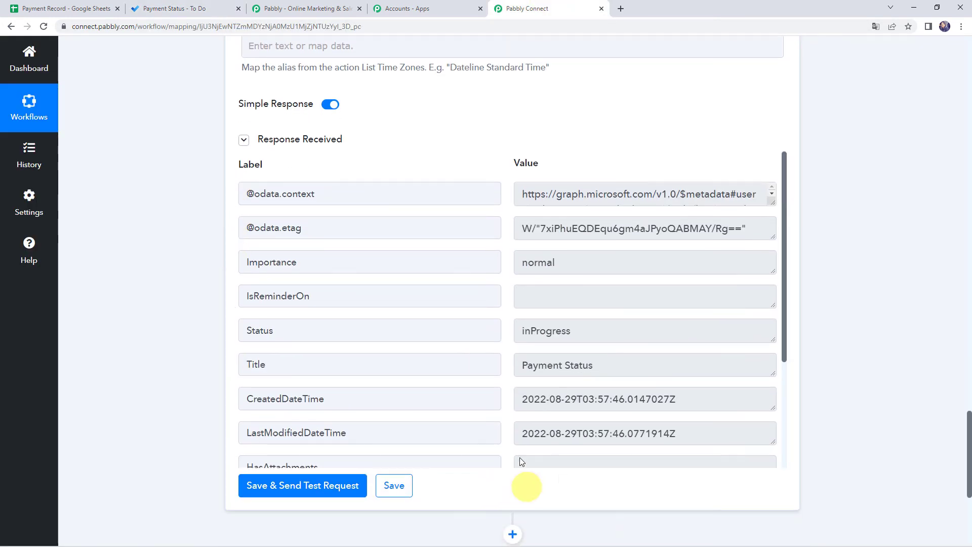
left_click(391, 485)
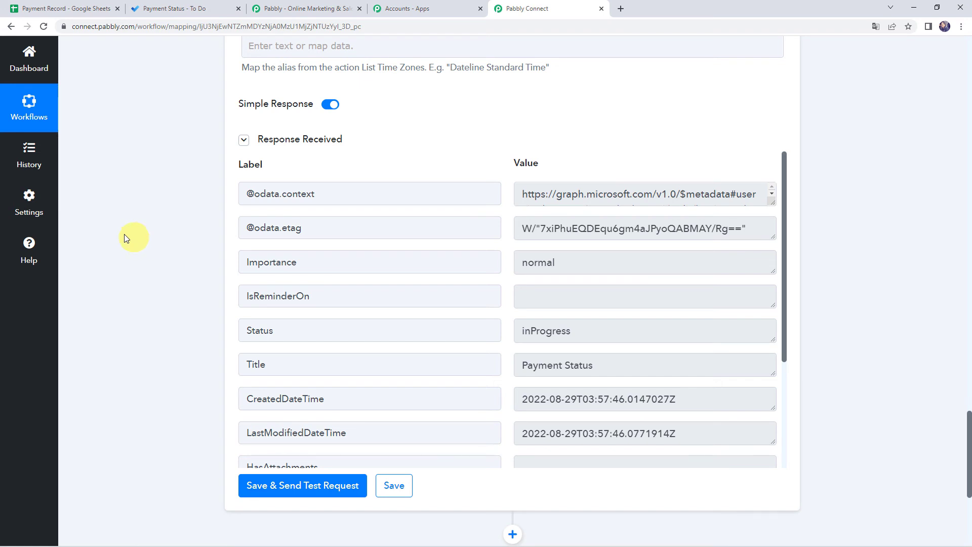
Step: In the Payment Record sheet, enter the dummy customer's name, e-mail and phone number in row 3
left_click(52, 11)
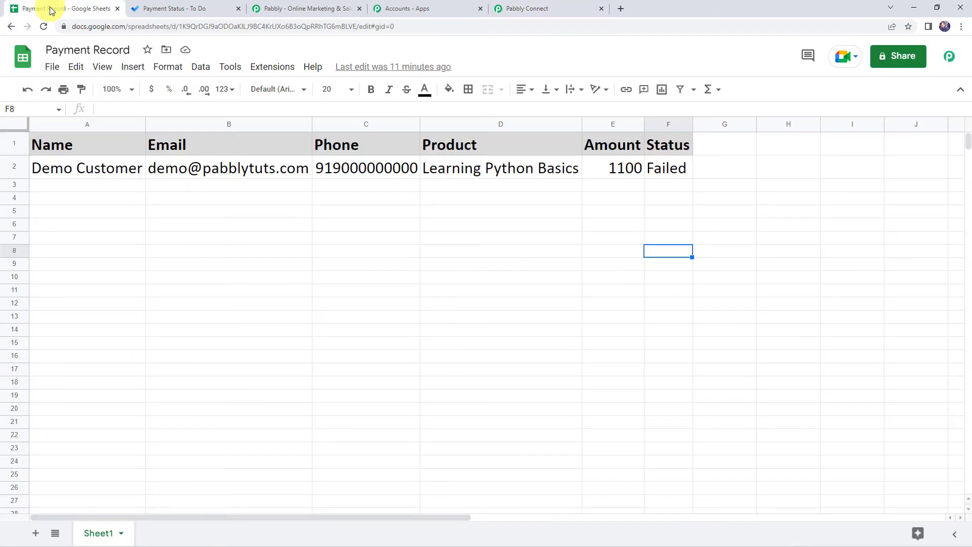
left_click(84, 186)
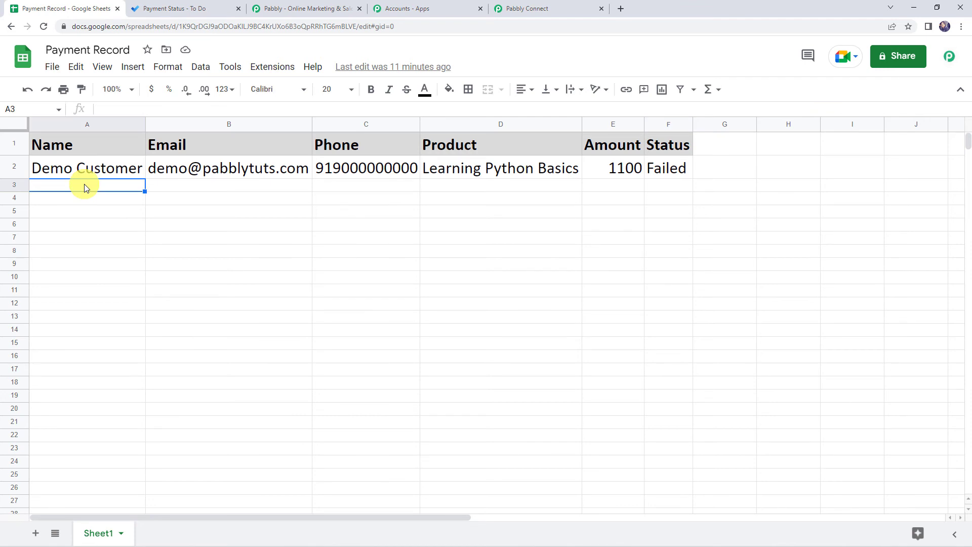
type("Du")
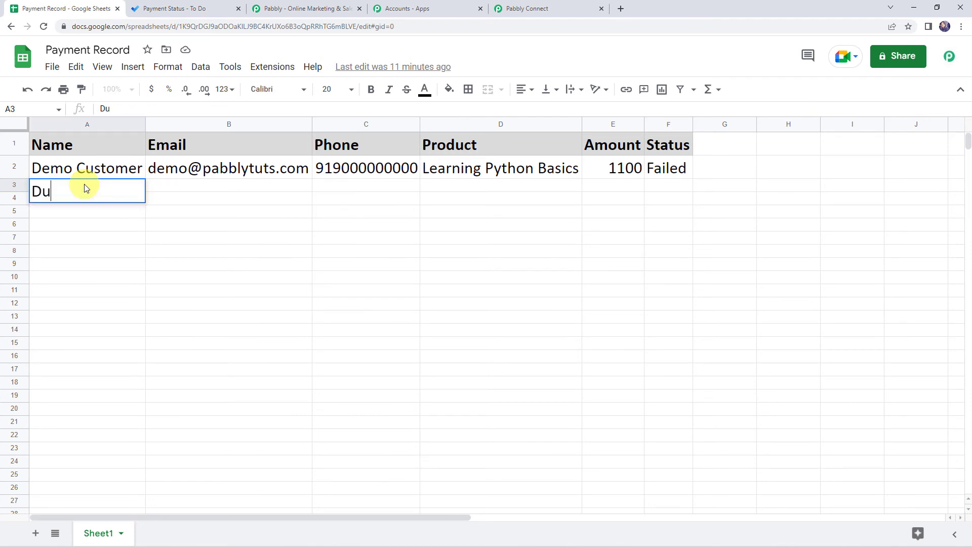
type("mmy Name")
key("Tab")
type("de")
key("BackSpace")
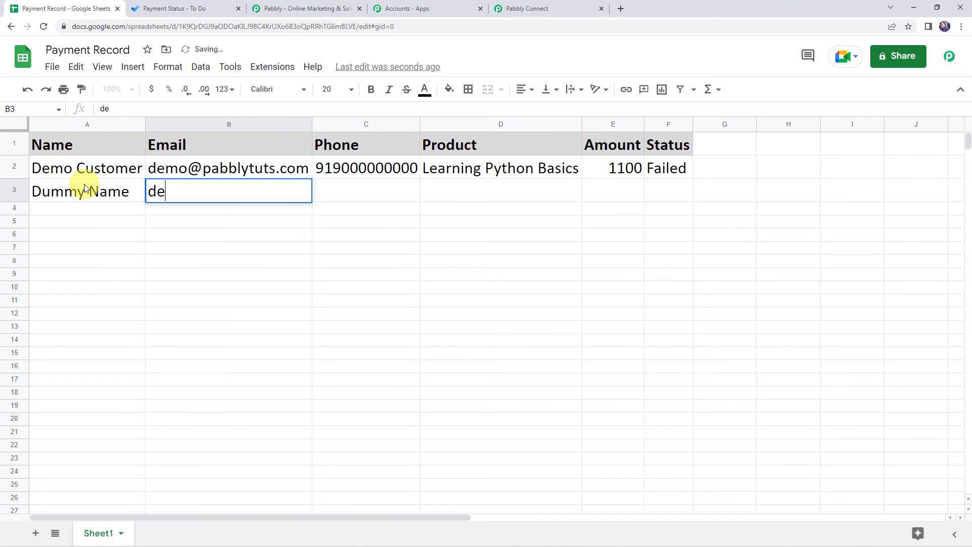
type("ummy#")
type("umm")
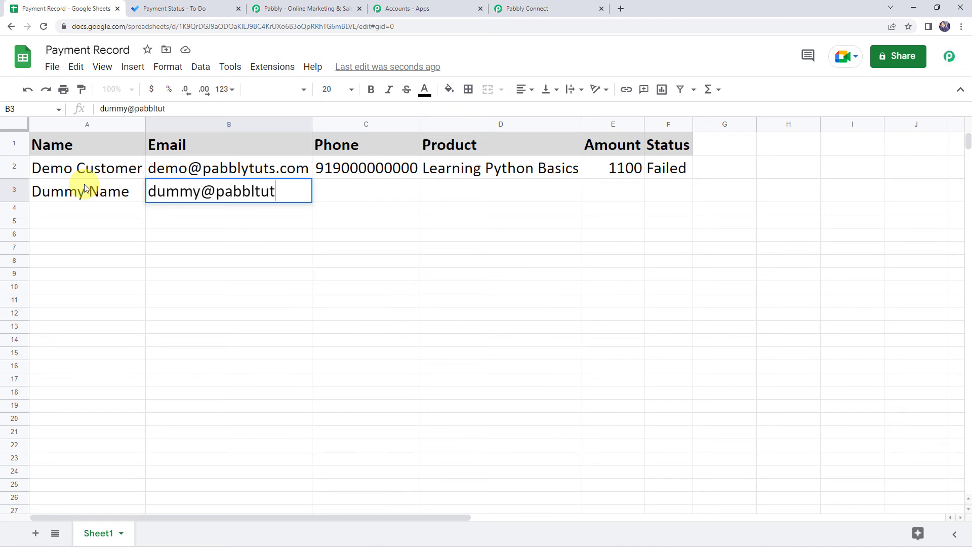
type("om")
key("Tab")
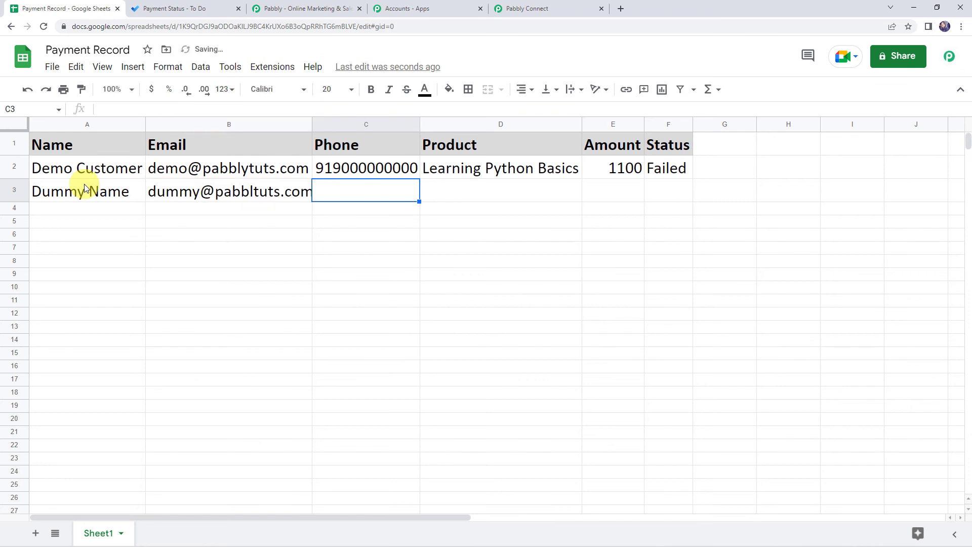
type("918")
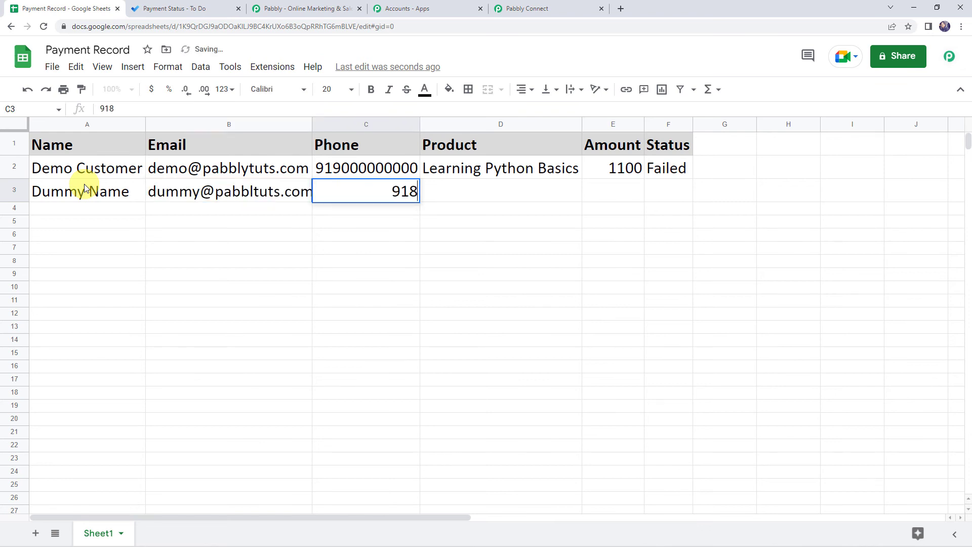
type("000000000")
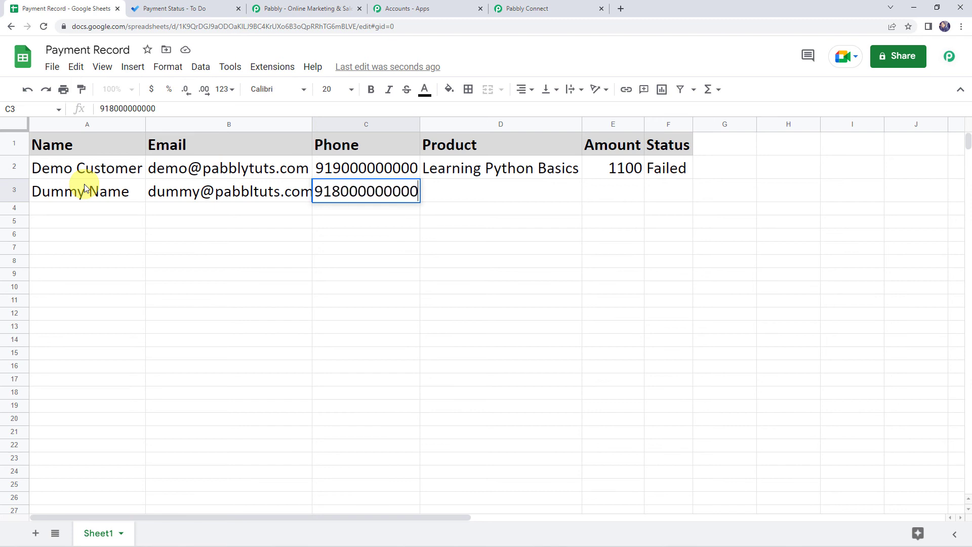
key("Tab")
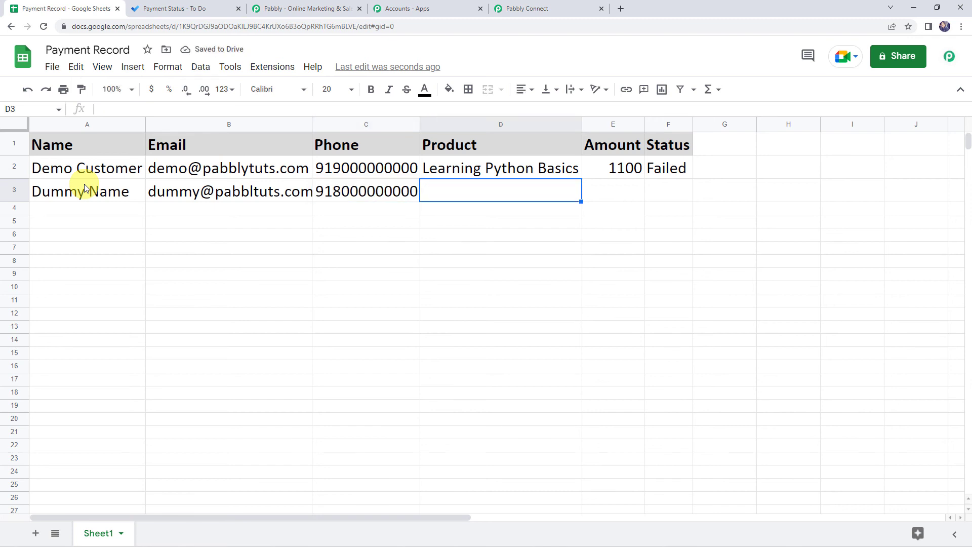
Step: Complete the row with product Core PHP, amount 2000 and status Cancelled, widening column F to fit
type("Core PHP")
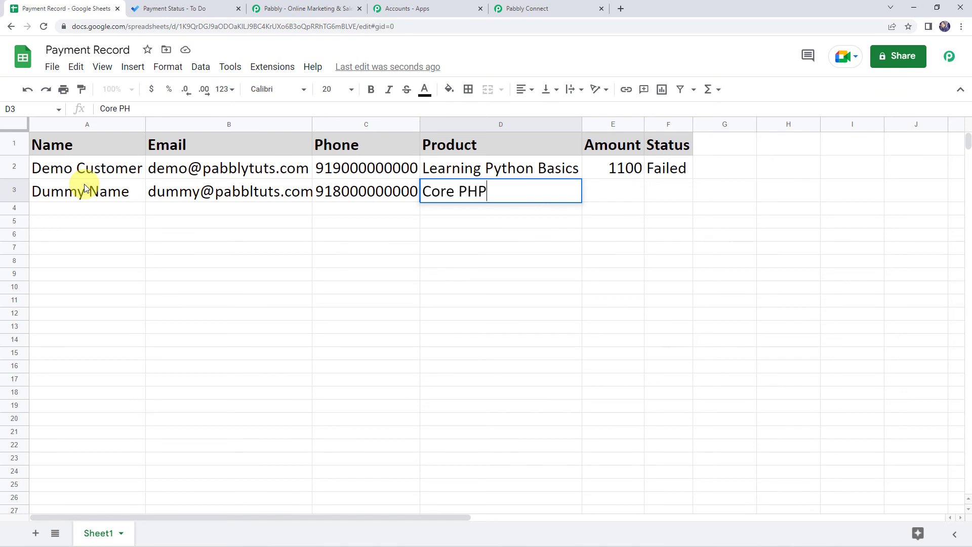
key("Tab")
type("2")
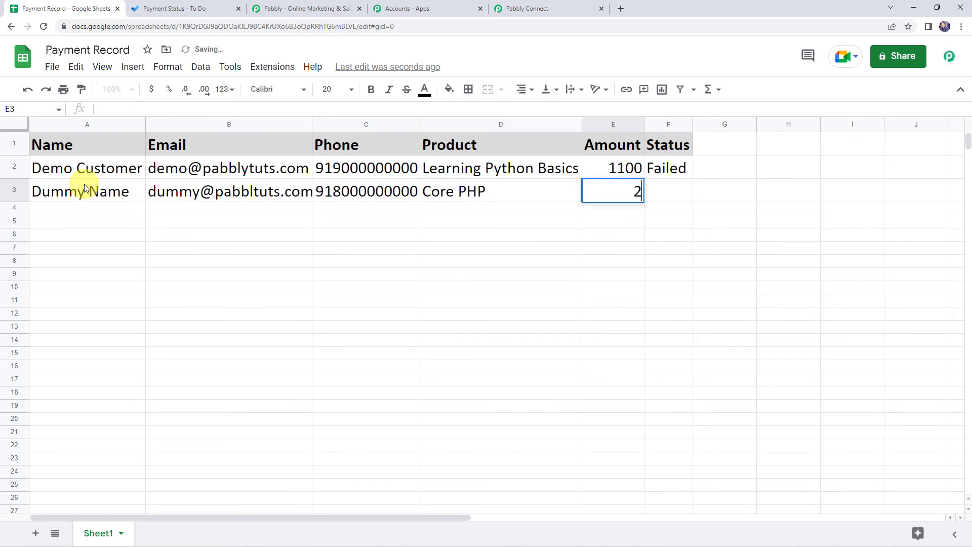
type("000")
key("Tab")
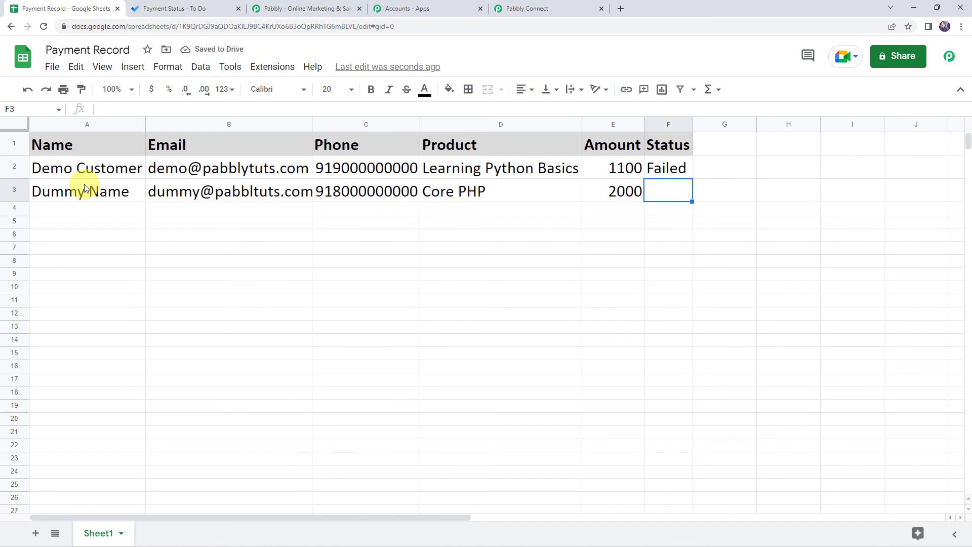
type("Cancelled")
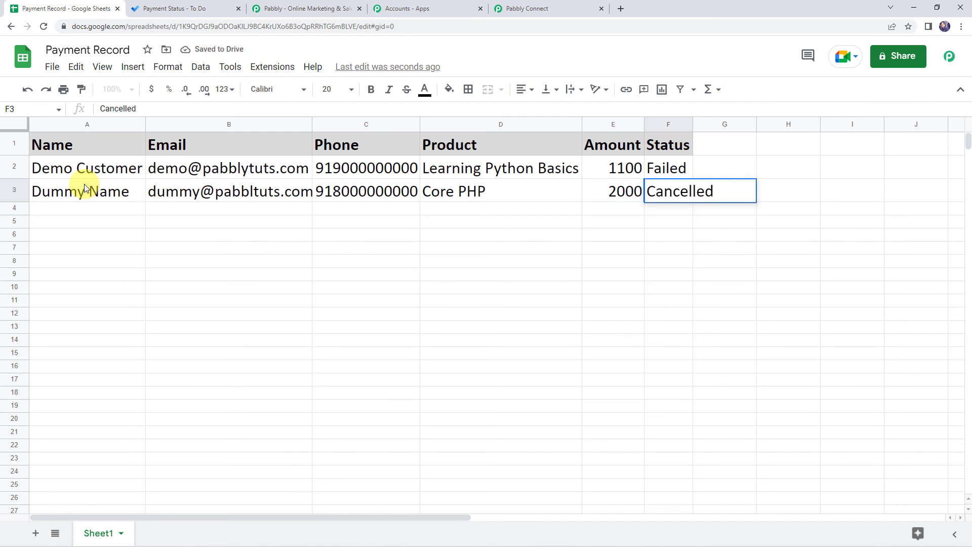
key("Return")
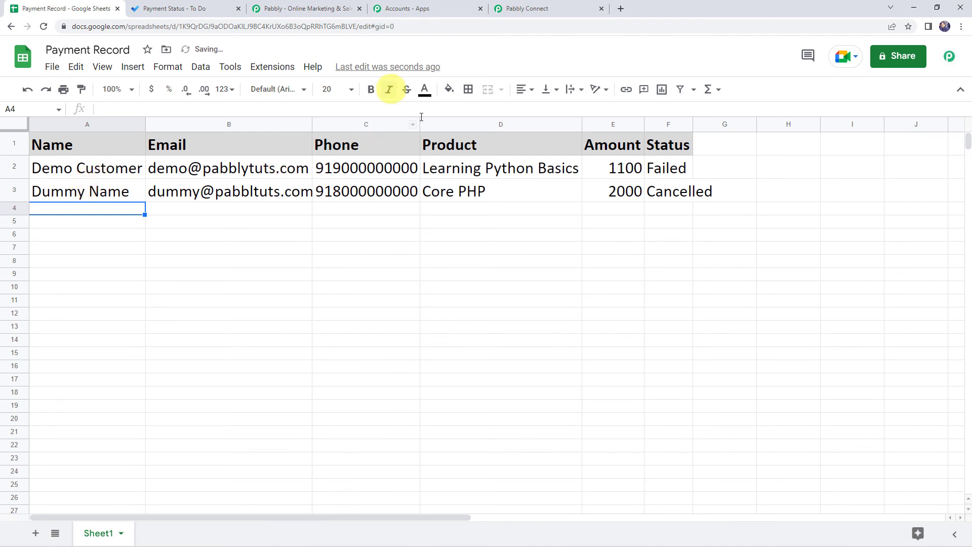
double_click(693, 126)
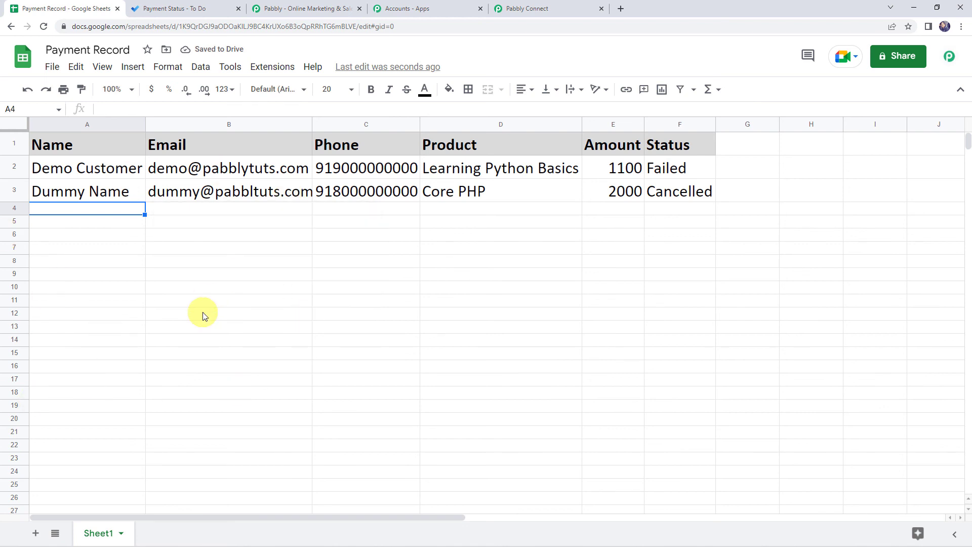
left_click(195, 9)
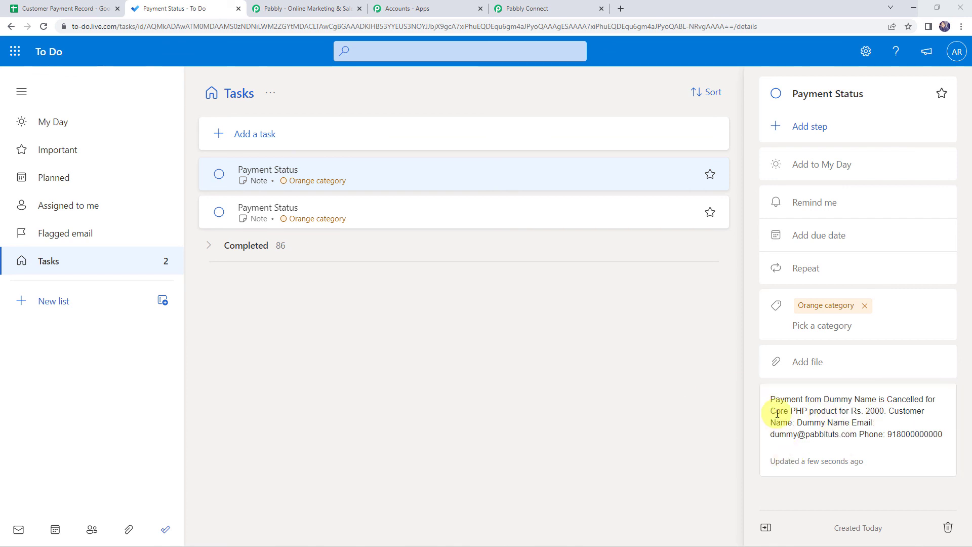
Step: After checking the older To Do task, collapse the Google Sheets trigger in the Pabbly workflow
right_click(608, 211)
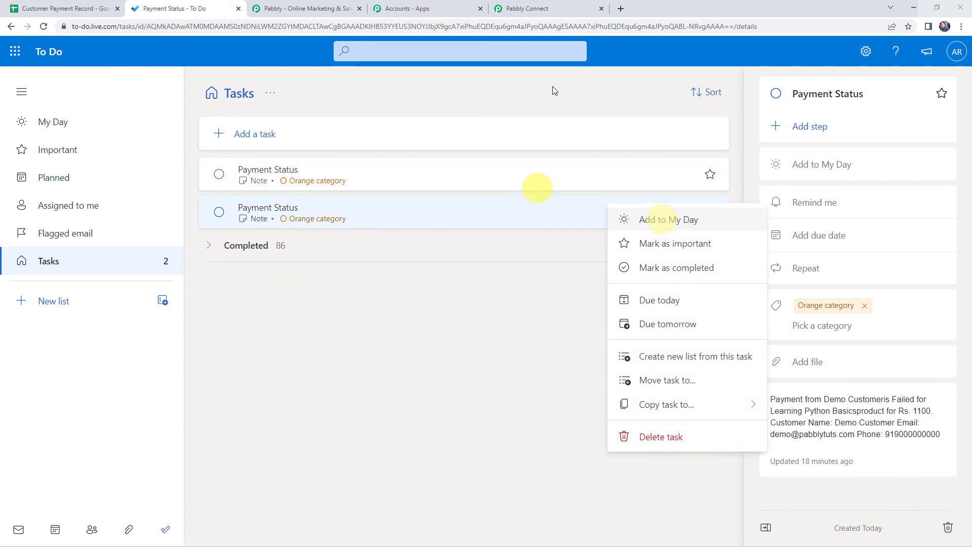
left_click(532, 9)
scroll(138, 276, "up", 15)
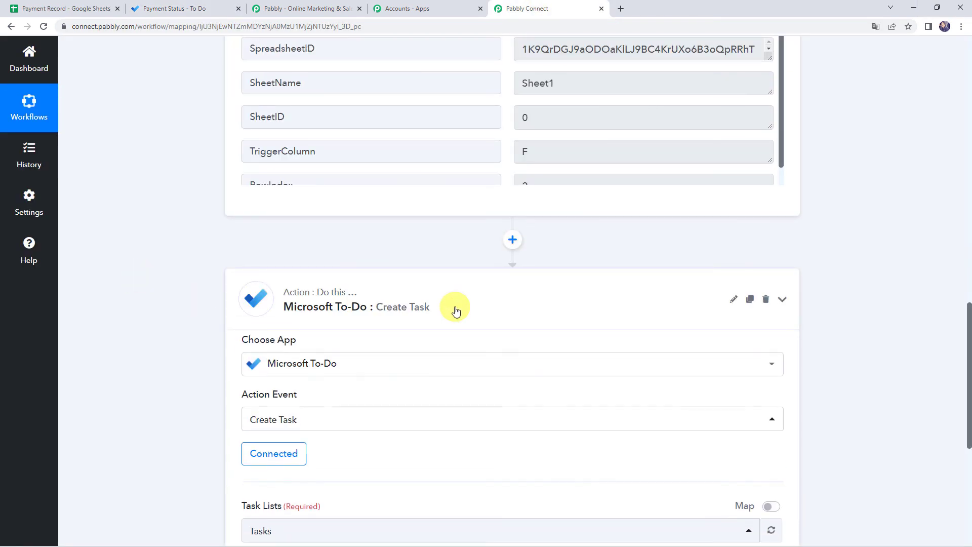
scroll(455, 310, "up", 15)
left_click(438, 223)
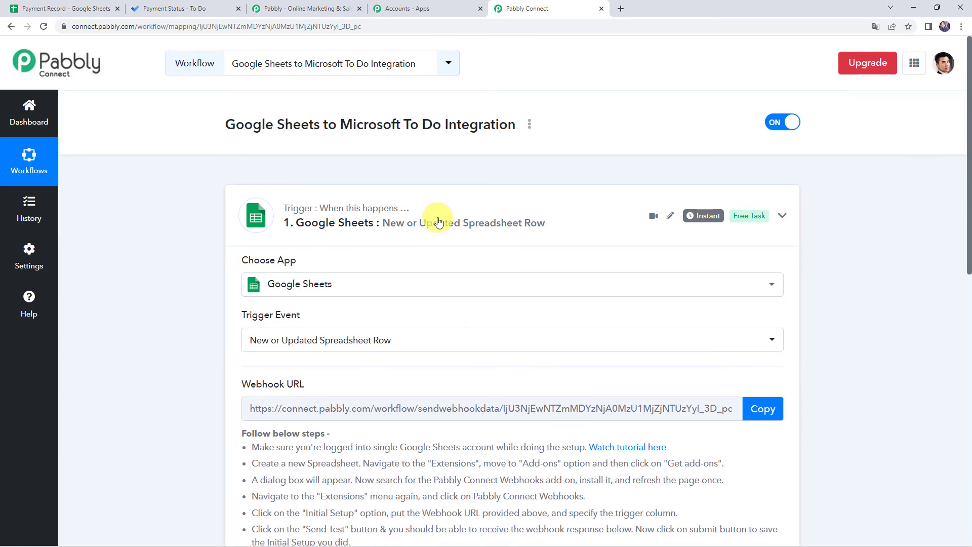